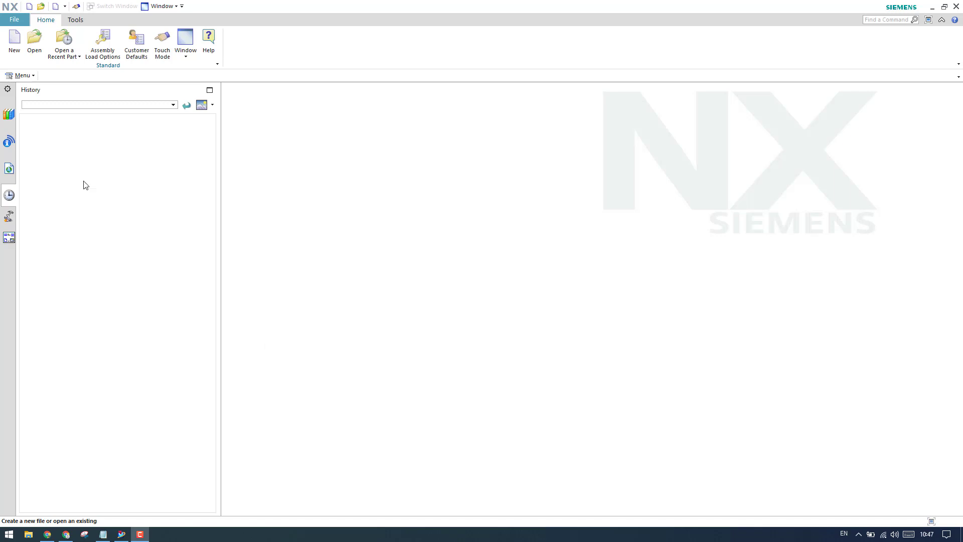
- Open the New file dialog from the Home tab to begin a new part
{"action": "left_click", "coordinate": [14, 45]}
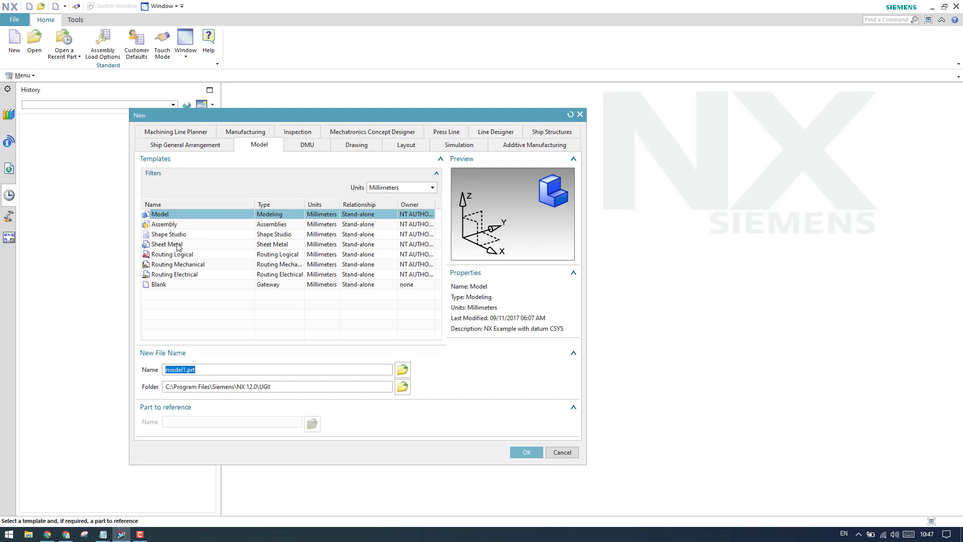
- Create a millimetre Sheet Metal part named sheet_metal_model1.prt
{"action": "left_click", "coordinate": [178, 246]}
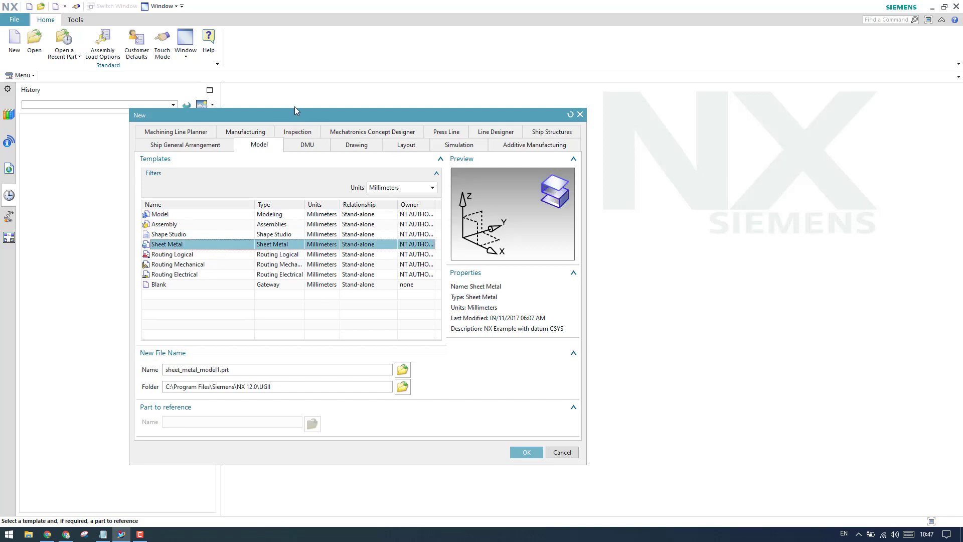
{"action": "left_click_drag", "start_coordinate": [295, 110], "coordinate": [294, 67]}
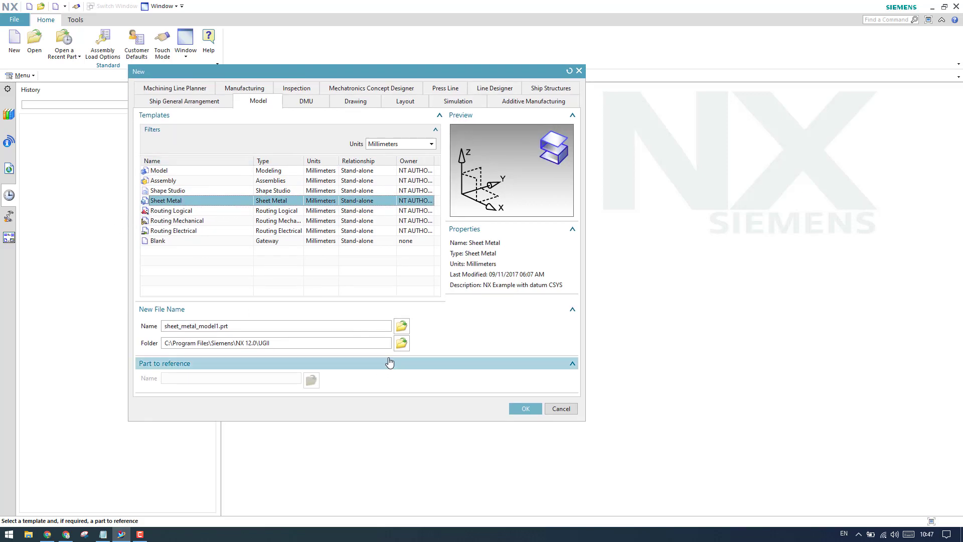
{"action": "left_click", "coordinate": [525, 408]}
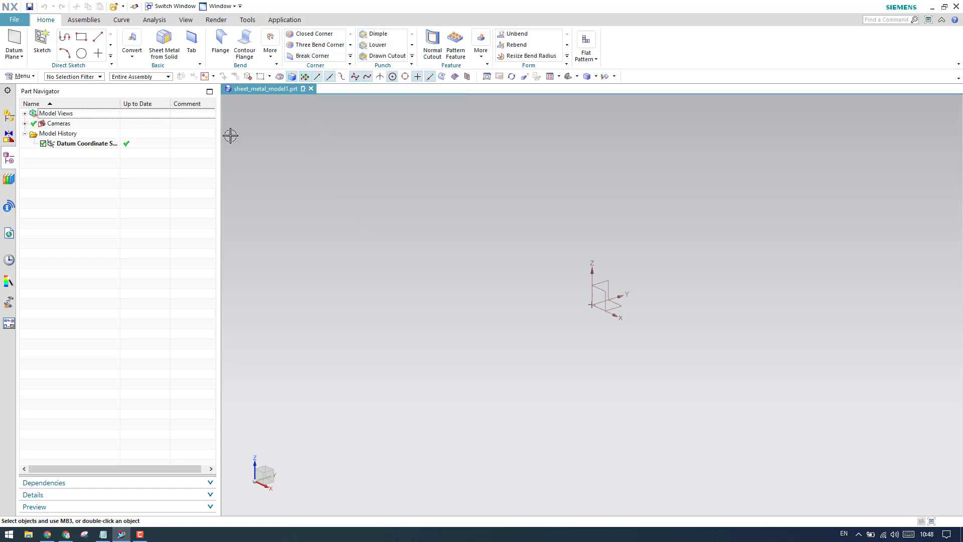
- Sketch a rectangle on the default sketch plane and finish the sketch
{"action": "left_click", "coordinate": [42, 42]}
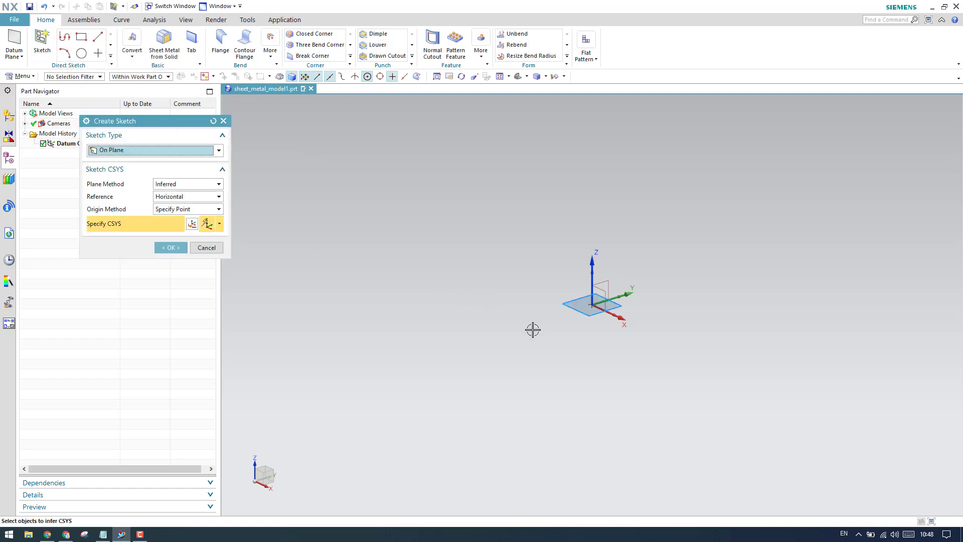
{"action": "left_click", "coordinate": [171, 247]}
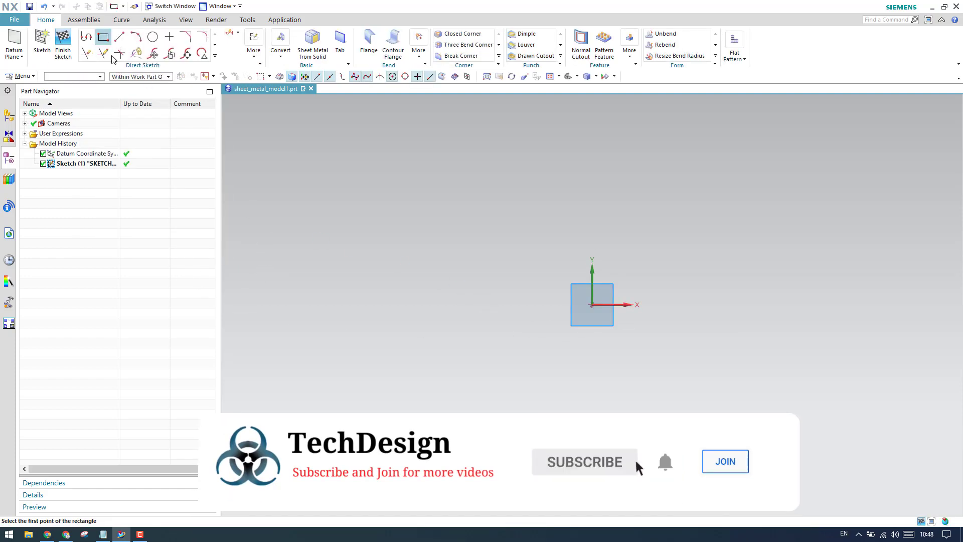
{"action": "left_click", "coordinate": [103, 36]}
{"action": "left_click", "coordinate": [388, 164]}
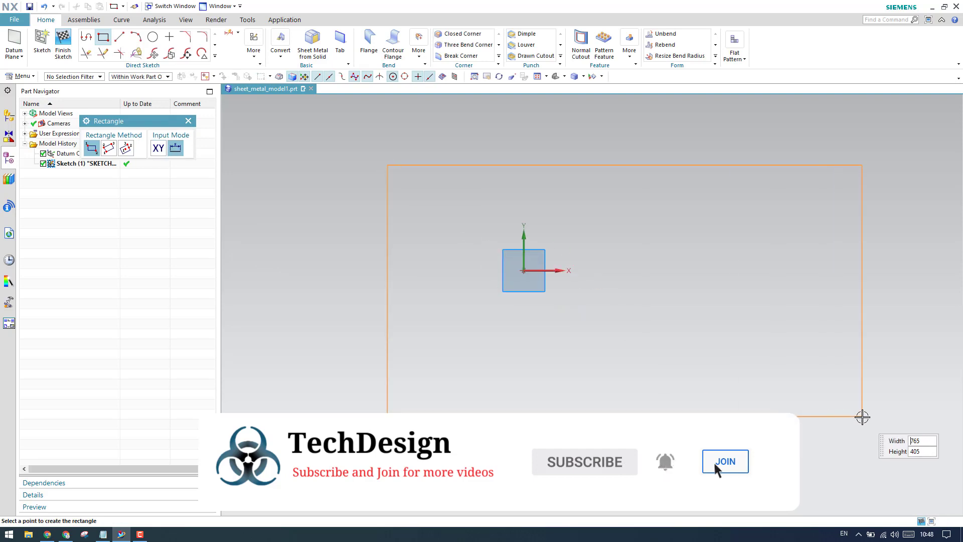
{"action": "left_click", "coordinate": [863, 415]}
{"action": "left_click", "coordinate": [62, 45]}
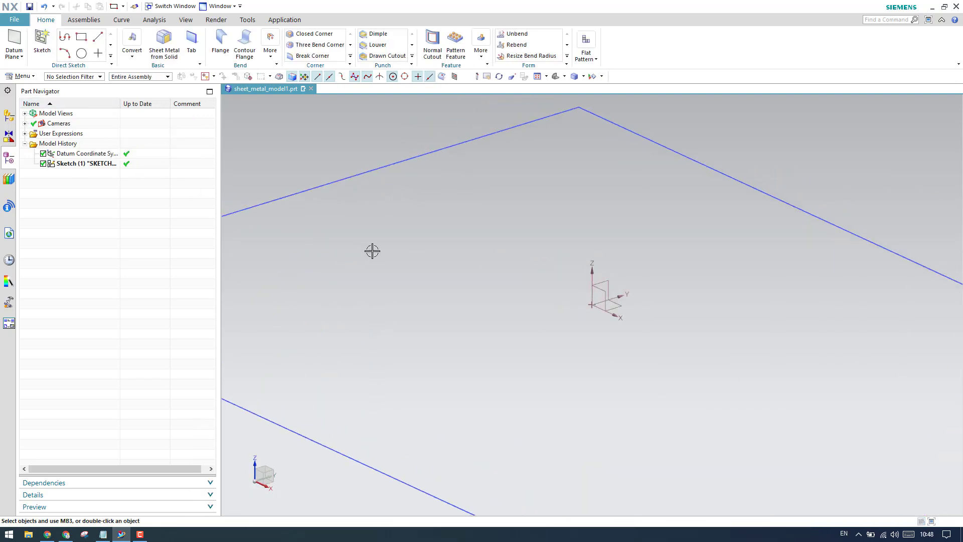
- Build a flat base tab plate from the rectangle profile
{"action": "left_click", "coordinate": [191, 44]}
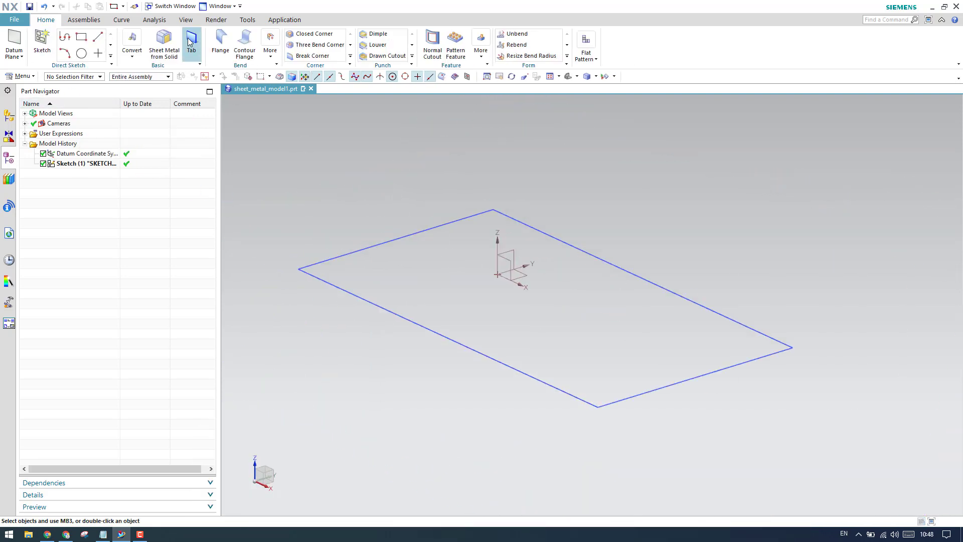
{"action": "left_click", "coordinate": [357, 295]}
{"action": "left_click", "coordinate": [135, 414]}
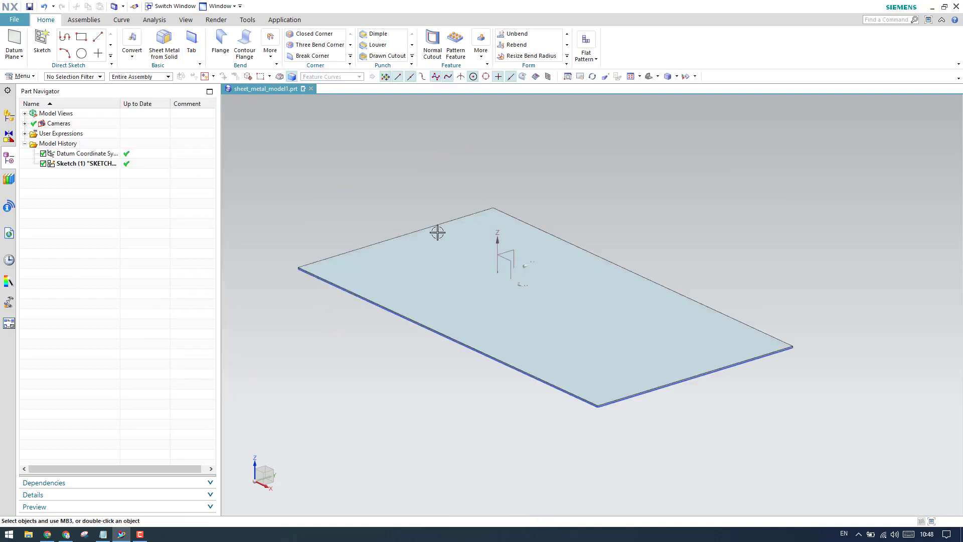
- Add a centred 70 mm wide, 125 mm flange on the back short edge
{"action": "left_click", "coordinate": [221, 51]}
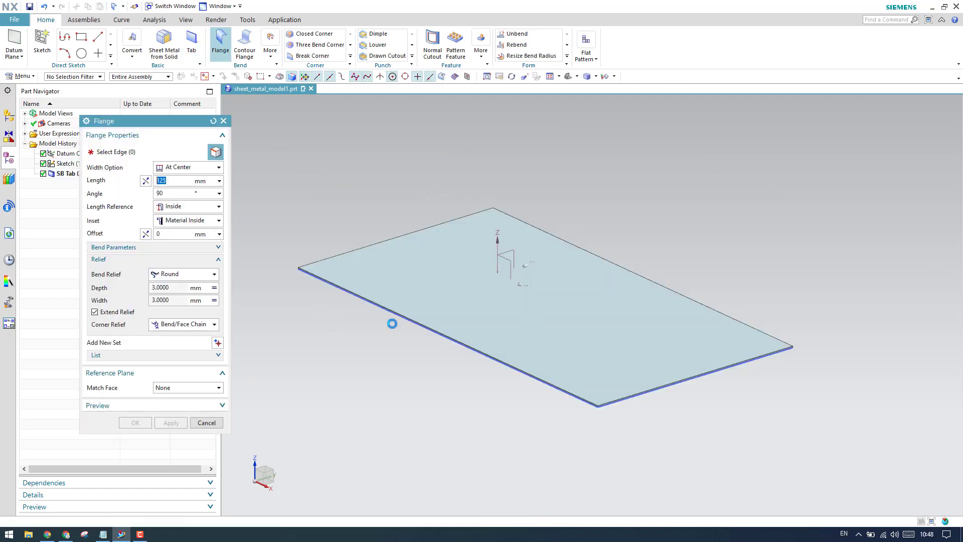
{"action": "left_click", "coordinate": [372, 249]}
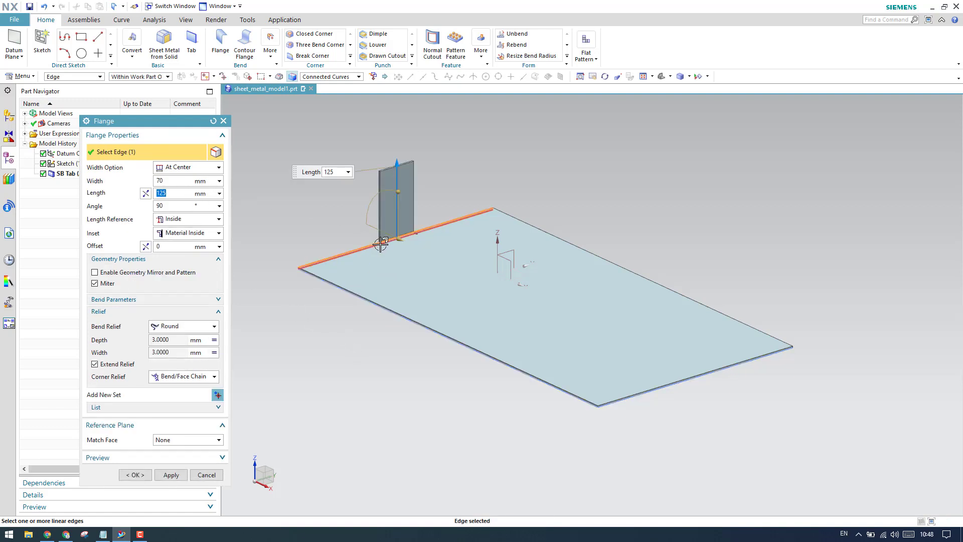
{"action": "left_click", "coordinate": [170, 475]}
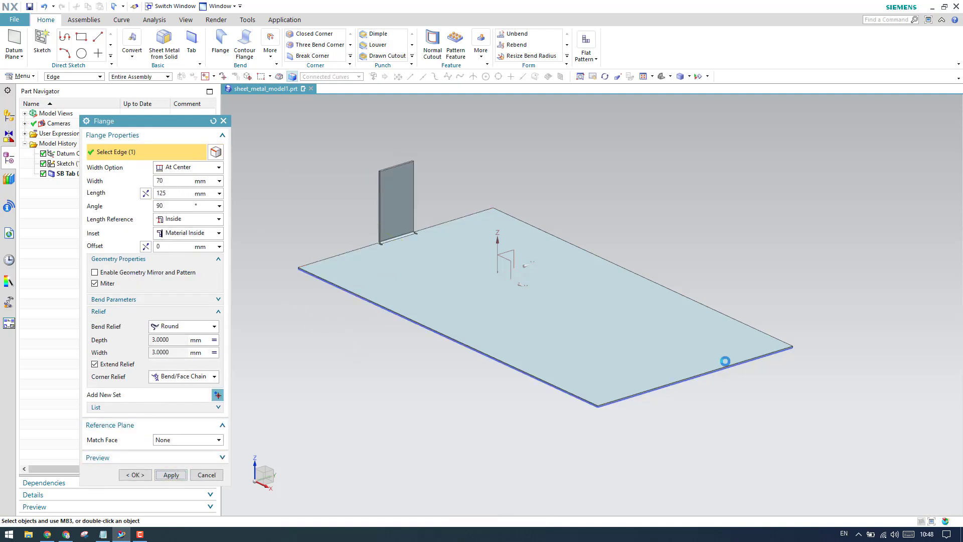
- Add a full-width 125 mm flange on the opposite short edge
{"action": "left_click", "coordinate": [645, 387]}
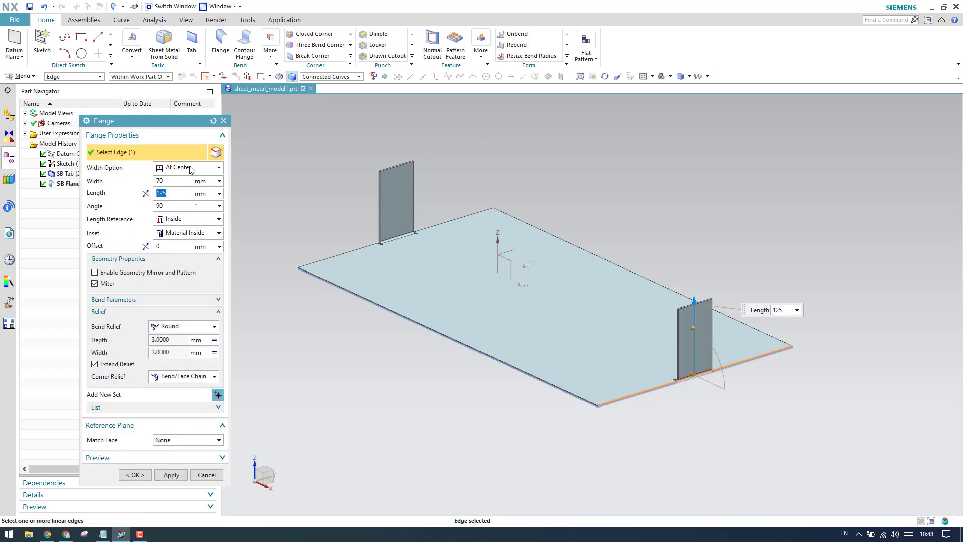
{"action": "left_click", "coordinate": [190, 167]}
{"action": "left_click", "coordinate": [173, 187]}
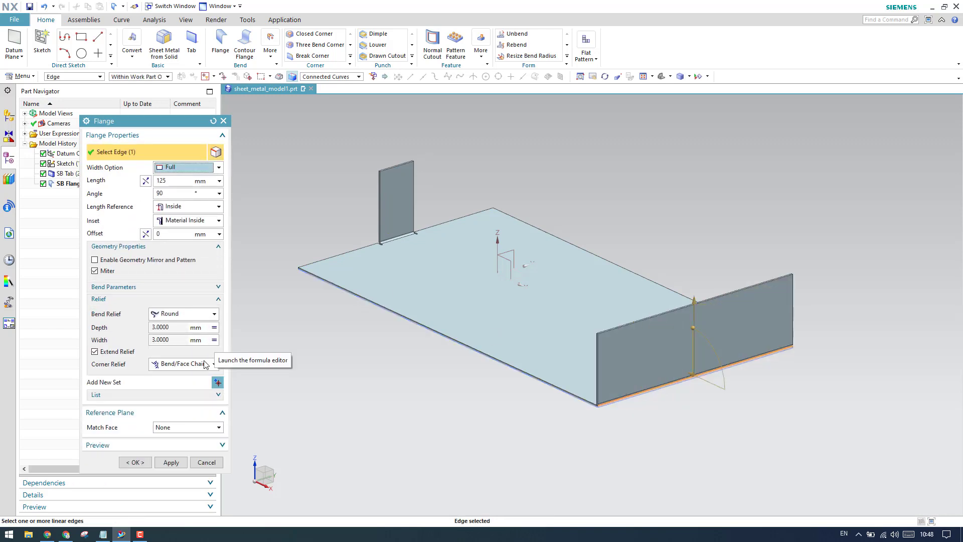
{"action": "left_click", "coordinate": [132, 461]}
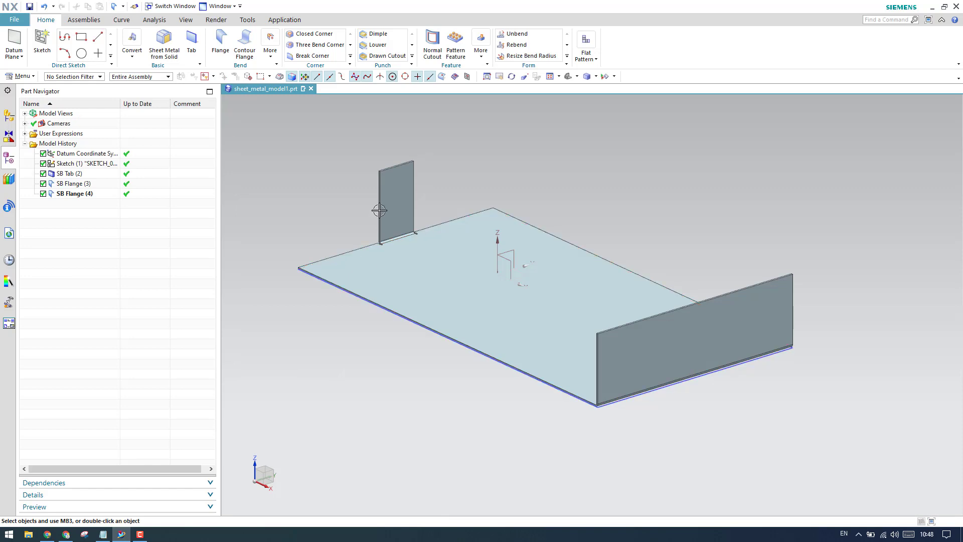
- Start a Break Corner with the method set to Blend
{"action": "left_click", "coordinate": [306, 56]}
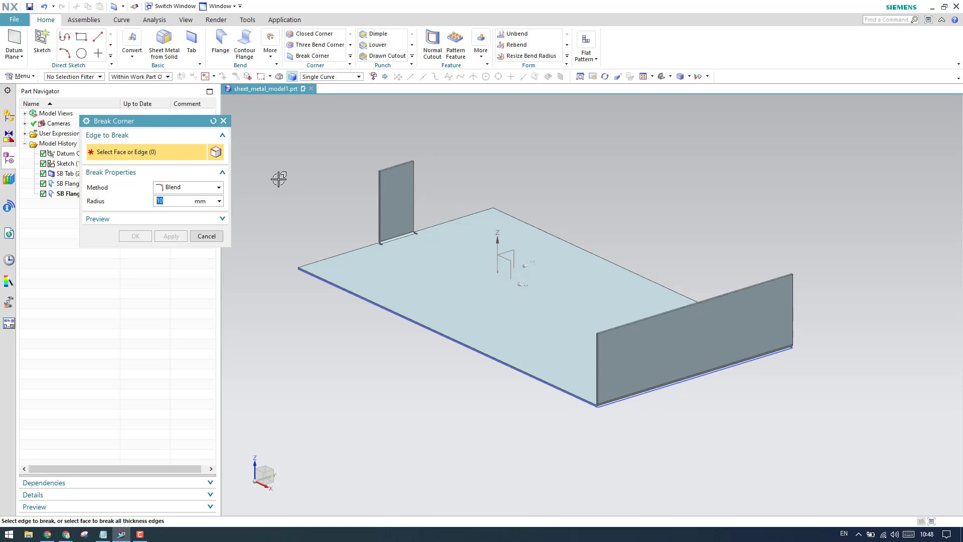
{"action": "left_click", "coordinate": [177, 189]}
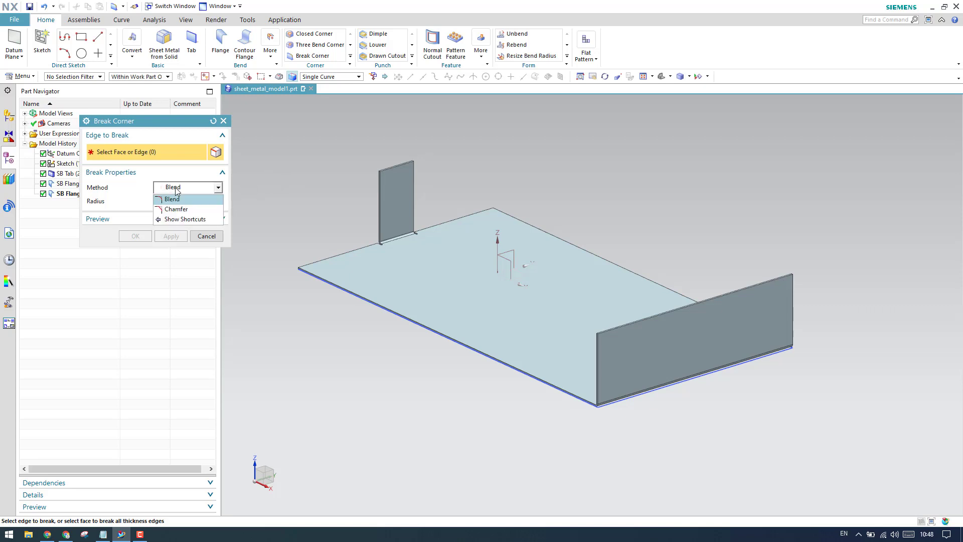
{"action": "left_click", "coordinate": [177, 199]}
{"action": "left_click", "coordinate": [177, 188]}
{"action": "left_click", "coordinate": [178, 200]}
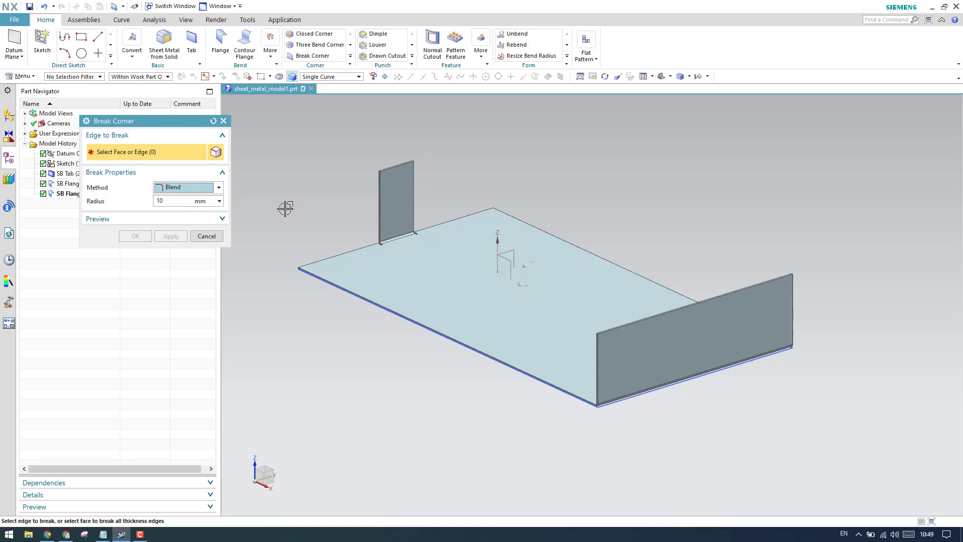
{"action": "scroll", "coordinate": [246, 199], "scroll_direction": "up", "scroll_amount": 2}
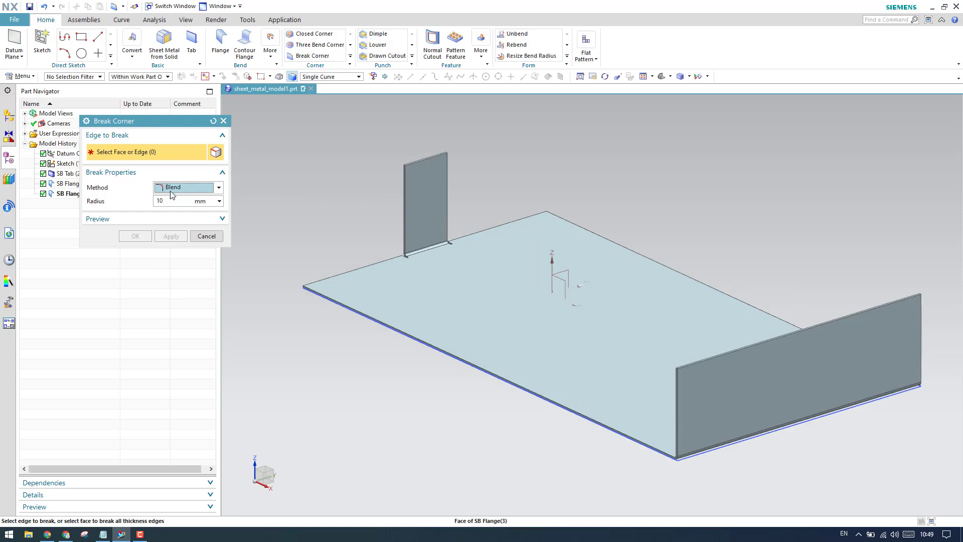
{"action": "scroll", "coordinate": [409, 168], "scroll_direction": "up", "scroll_amount": 6}
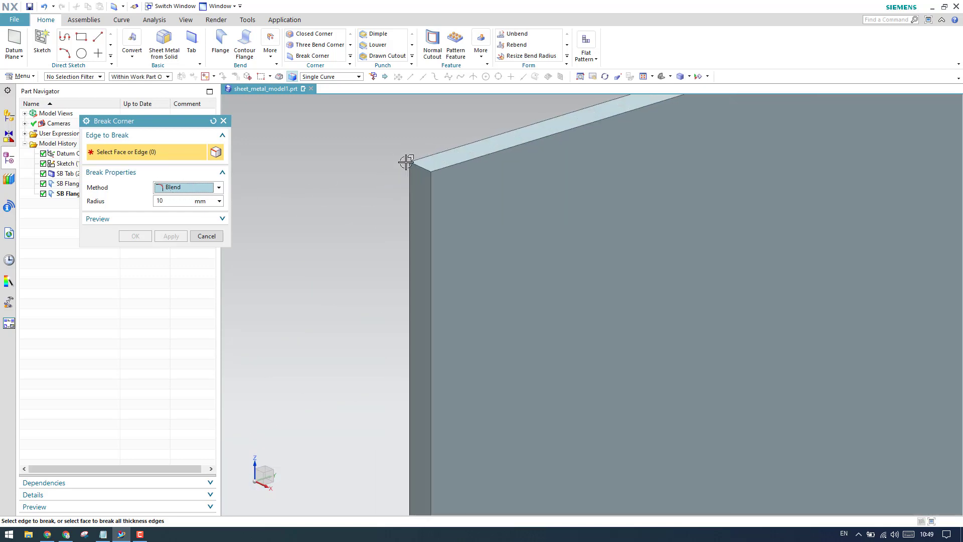
- Round both top corner edges of the 70 mm flange with a 20 mm blend
{"action": "left_click", "coordinate": [430, 170]}
{"action": "scroll", "coordinate": [415, 198], "scroll_direction": "down", "scroll_amount": 6}
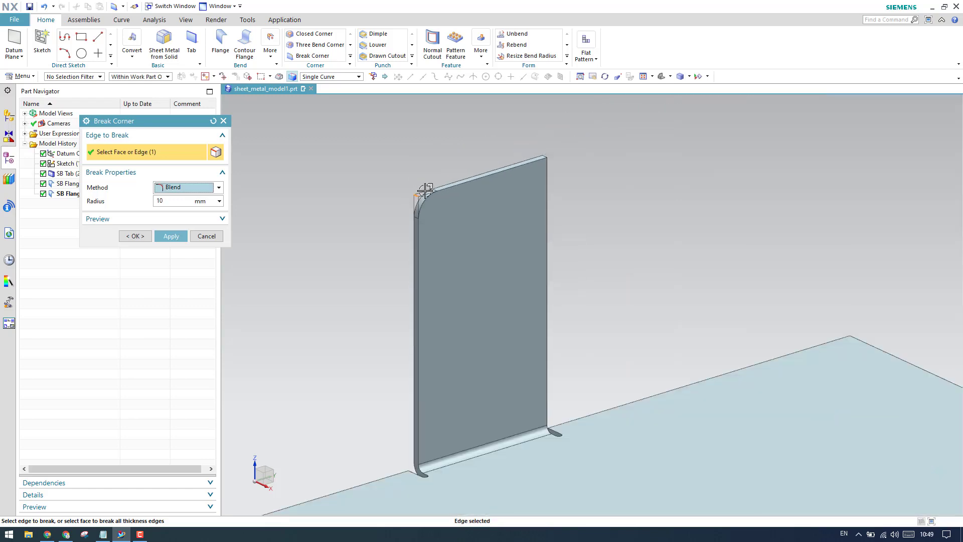
{"action": "scroll", "coordinate": [424, 205], "scroll_direction": "up", "scroll_amount": 6}
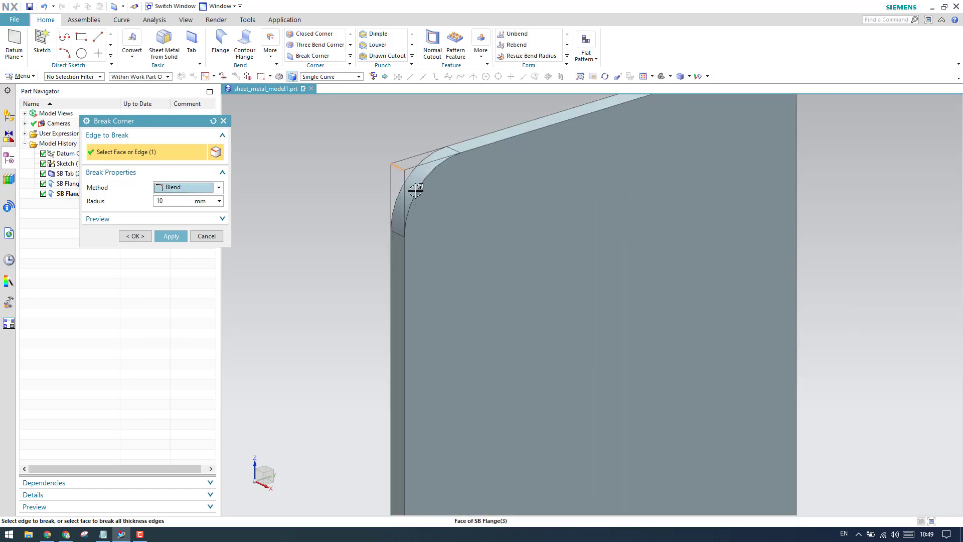
{"action": "left_click", "coordinate": [180, 201]}
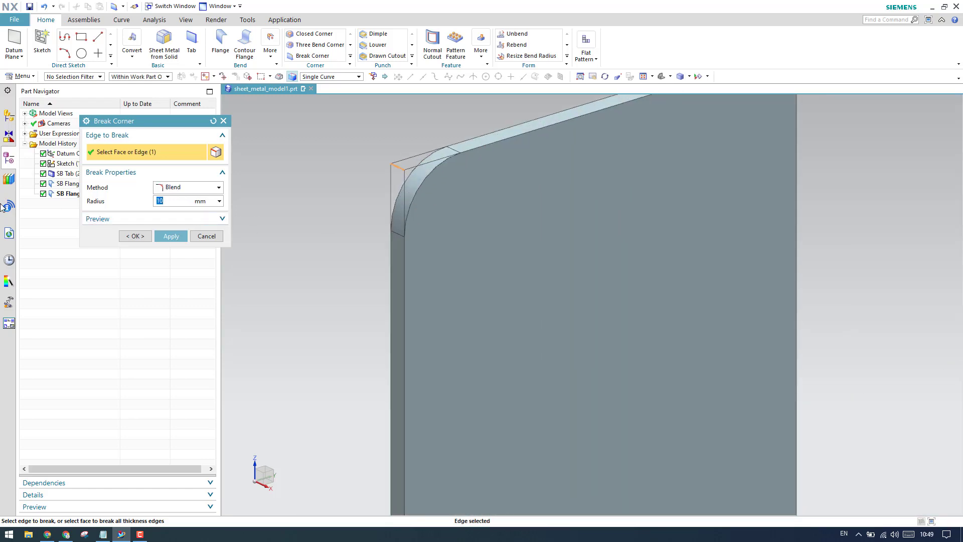
{"action": "type", "text": "20"}
{"action": "key", "text": "Return"}
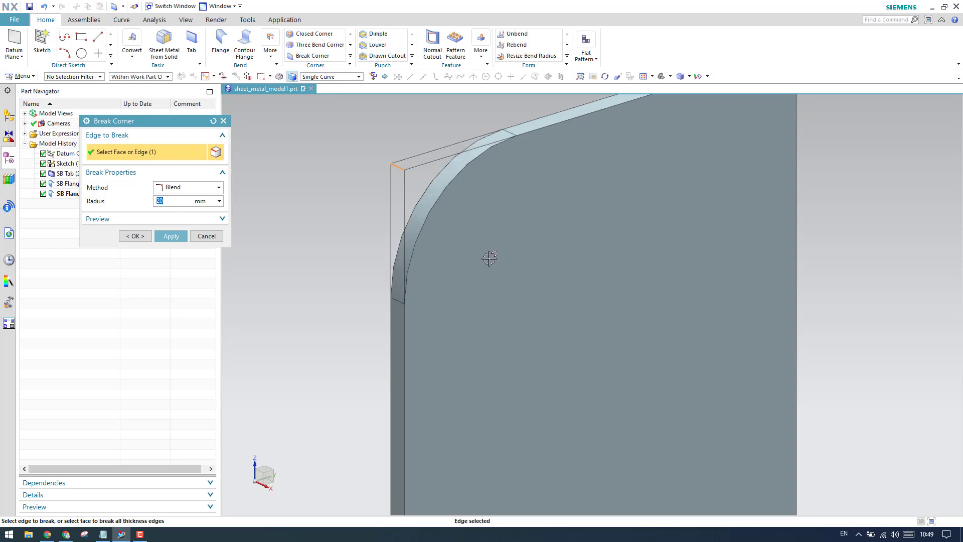
{"action": "scroll", "coordinate": [490, 258], "scroll_direction": "down", "scroll_amount": 4}
{"action": "scroll", "coordinate": [643, 146], "scroll_direction": "up", "scroll_amount": 6}
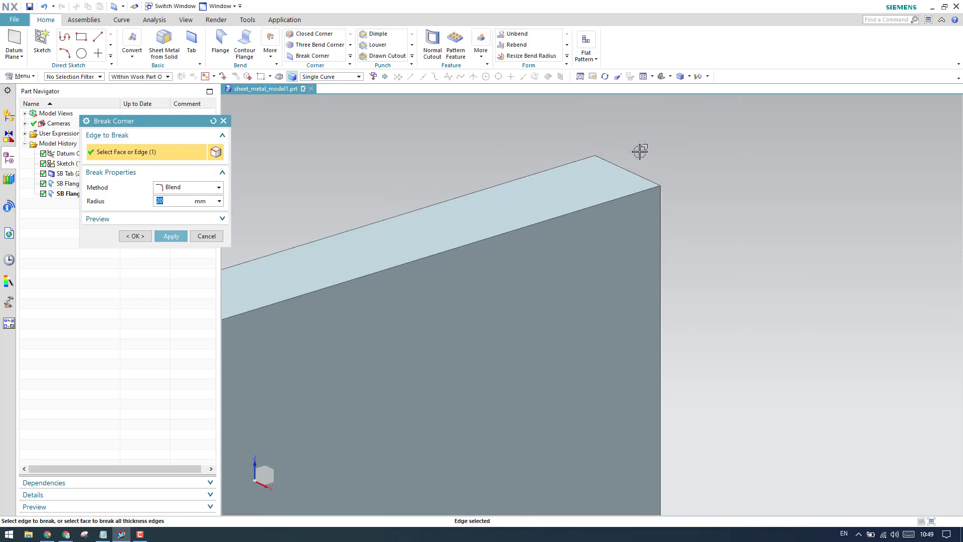
{"action": "left_click", "coordinate": [650, 178]}
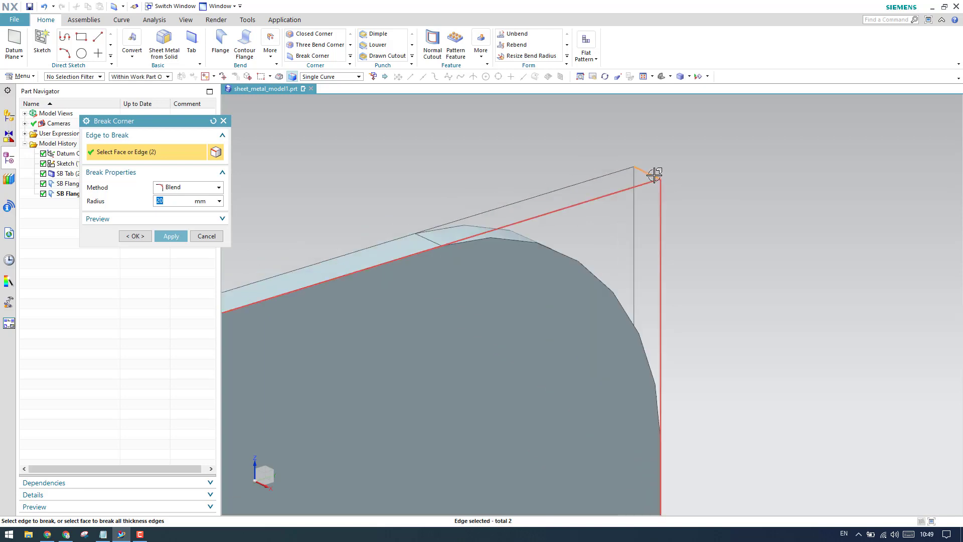
{"action": "scroll", "coordinate": [655, 175], "scroll_direction": "down", "scroll_amount": 5}
{"action": "left_click", "coordinate": [169, 236]}
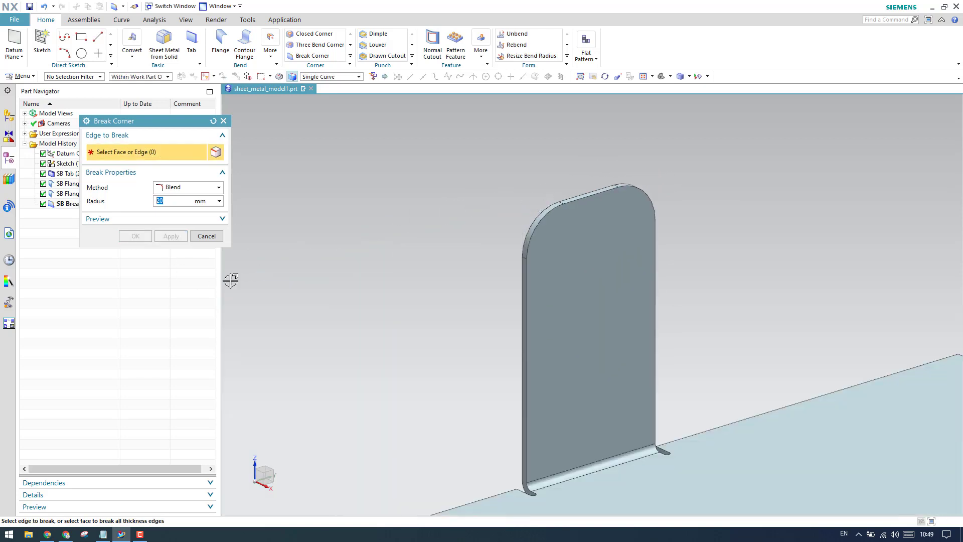
- Select the long flange face and review its blend radius preview
{"action": "scroll", "coordinate": [534, 206], "scroll_direction": "up", "scroll_amount": 5}
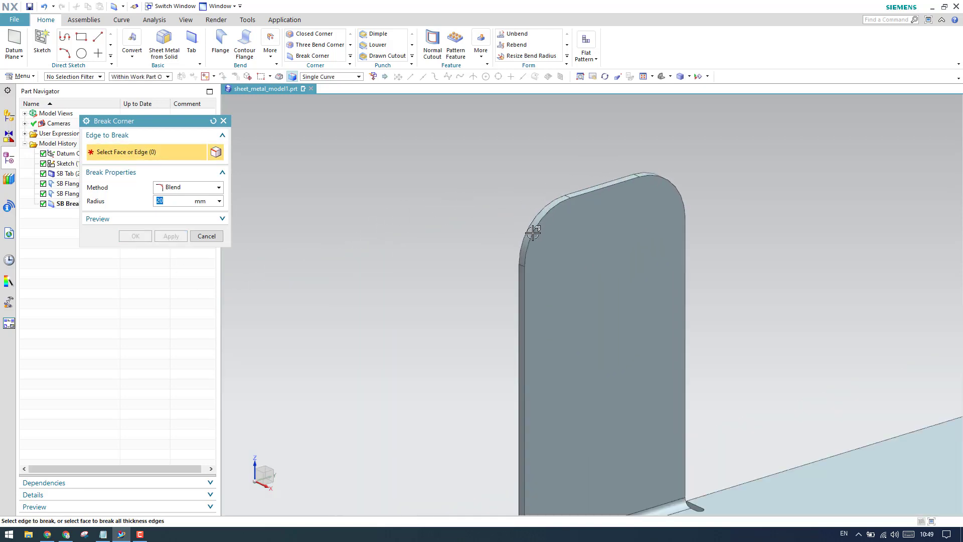
{"action": "scroll", "coordinate": [548, 214], "scroll_direction": "down", "scroll_amount": 4}
{"action": "scroll", "coordinate": [548, 214], "scroll_direction": "down", "scroll_amount": 3}
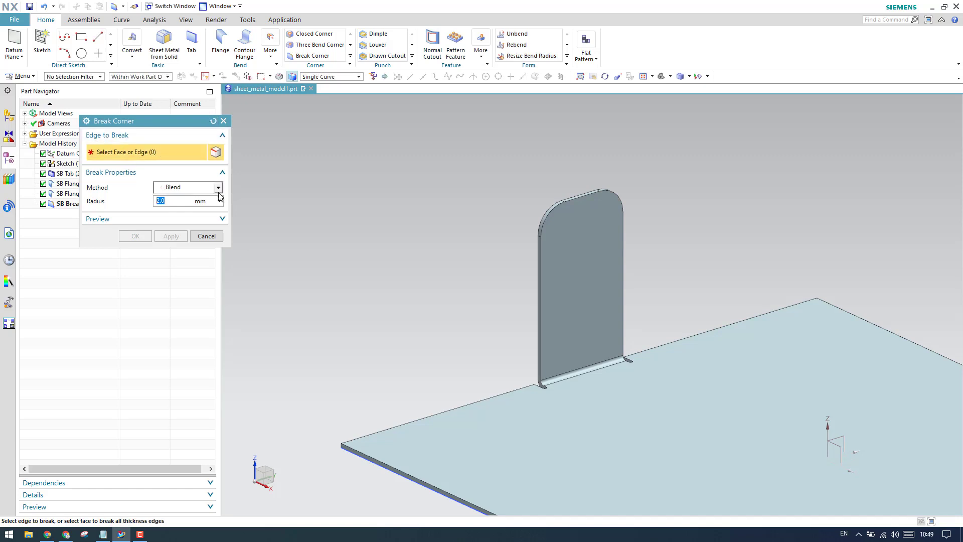
{"action": "scroll", "coordinate": [359, 146], "scroll_direction": "down", "scroll_amount": 6}
{"action": "scroll", "coordinate": [596, 279], "scroll_direction": "up", "scroll_amount": 4}
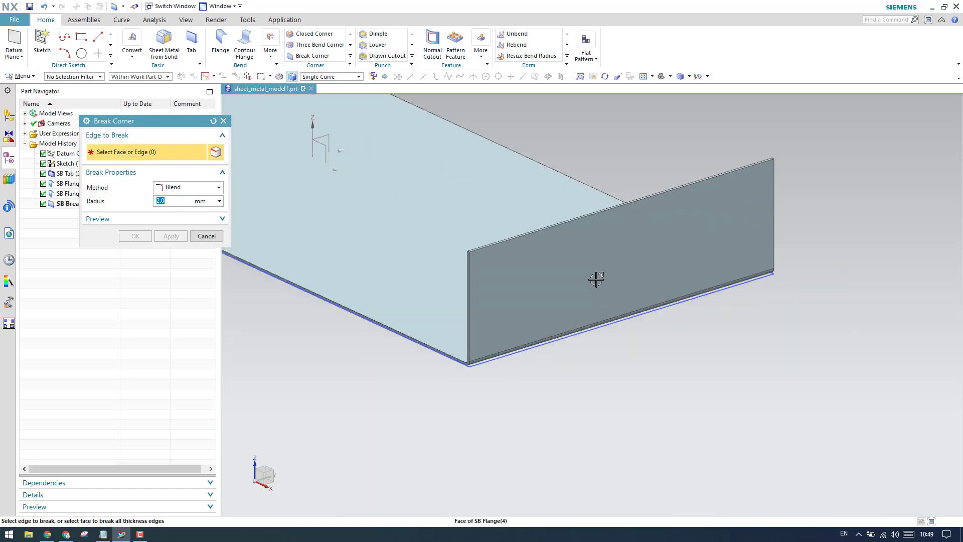
{"action": "scroll", "coordinate": [460, 248], "scroll_direction": "up", "scroll_amount": 5}
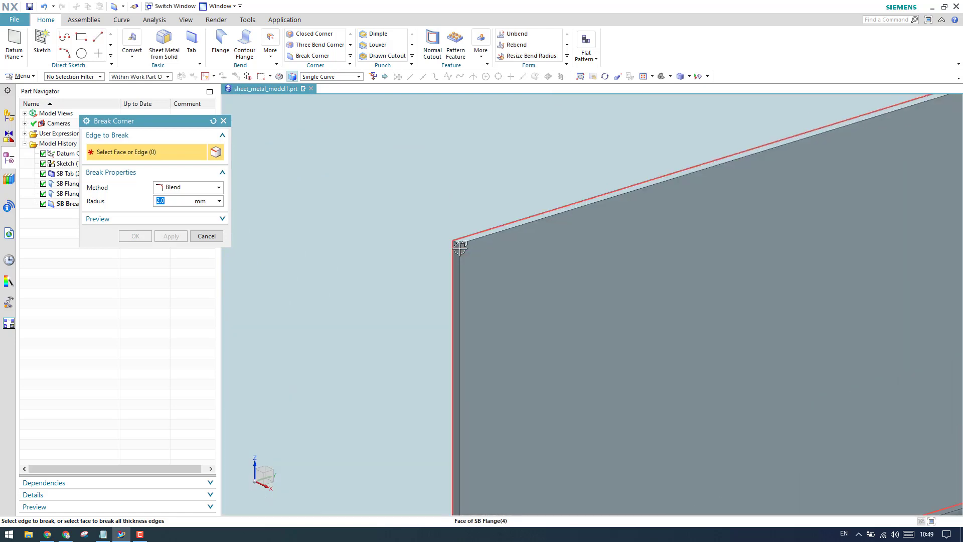
{"action": "scroll", "coordinate": [499, 251], "scroll_direction": "down", "scroll_amount": 5}
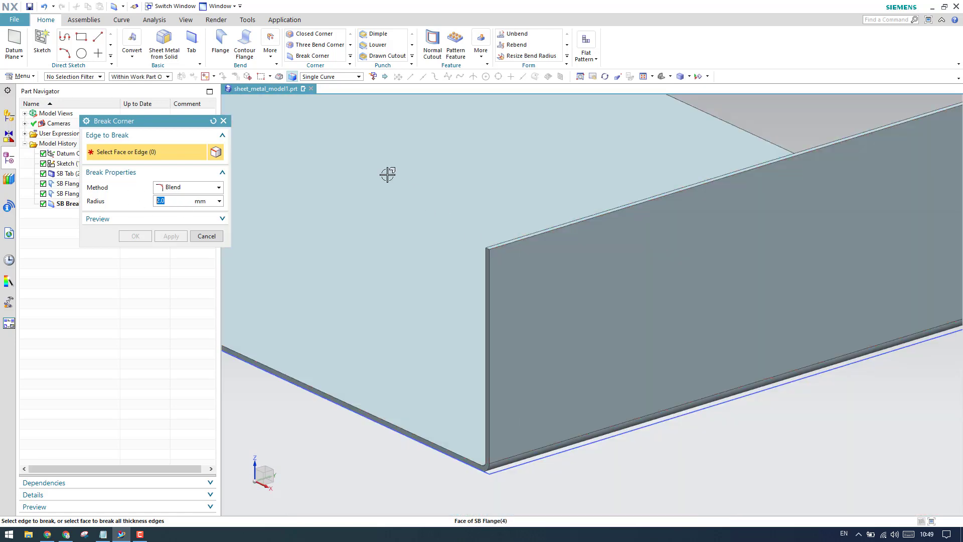
{"action": "scroll", "coordinate": [387, 174], "scroll_direction": "down", "scroll_amount": 3}
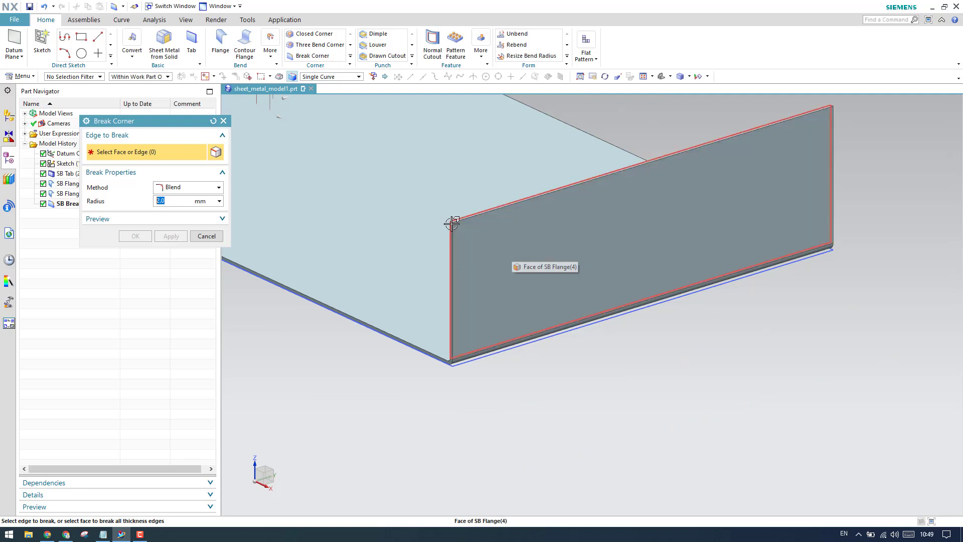
{"action": "scroll", "coordinate": [673, 179], "scroll_direction": "down", "scroll_amount": 3}
{"action": "scroll", "coordinate": [699, 177], "scroll_direction": "up", "scroll_amount": 5}
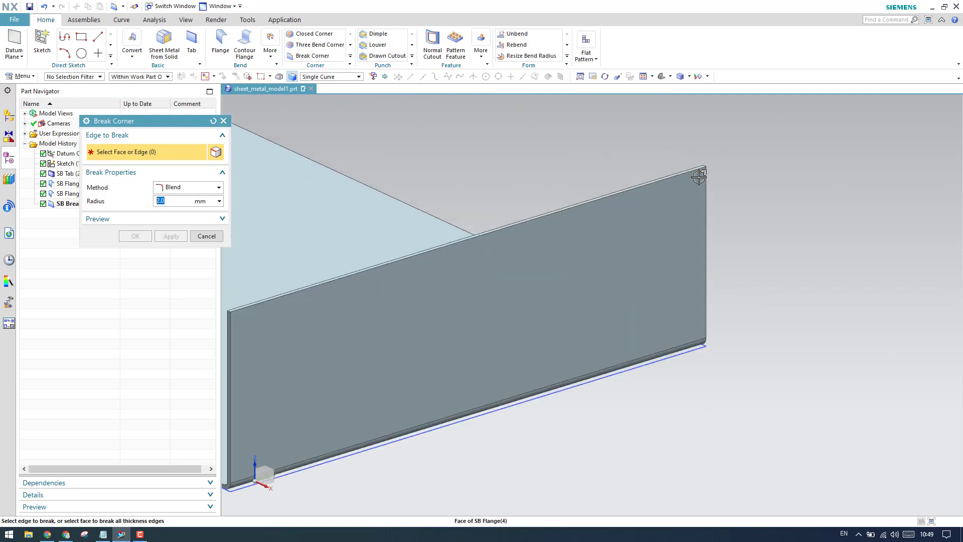
{"action": "scroll", "coordinate": [740, 180], "scroll_direction": "down", "scroll_amount": 3}
{"action": "scroll", "coordinate": [542, 276], "scroll_direction": "up", "scroll_amount": 3}
{"action": "scroll", "coordinate": [517, 277], "scroll_direction": "up", "scroll_amount": 3}
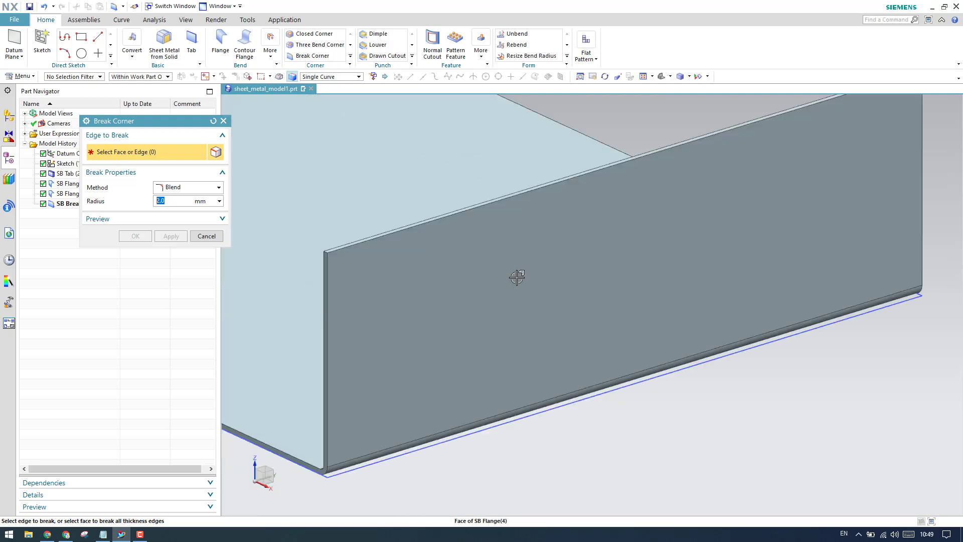
{"action": "left_click", "coordinate": [533, 288]}
{"action": "scroll", "coordinate": [492, 281], "scroll_direction": "down", "scroll_amount": 3}
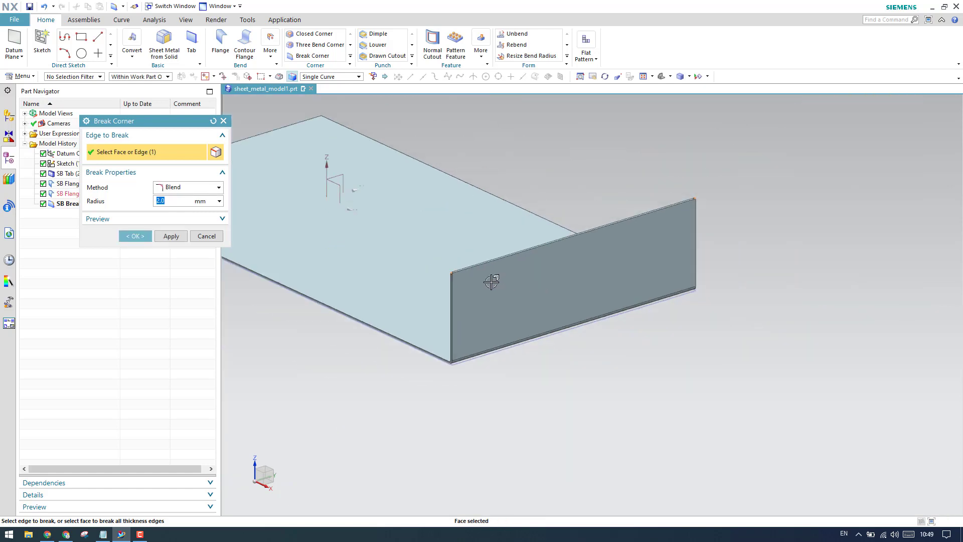
{"action": "scroll", "coordinate": [364, 271], "scroll_direction": "up", "scroll_amount": 5}
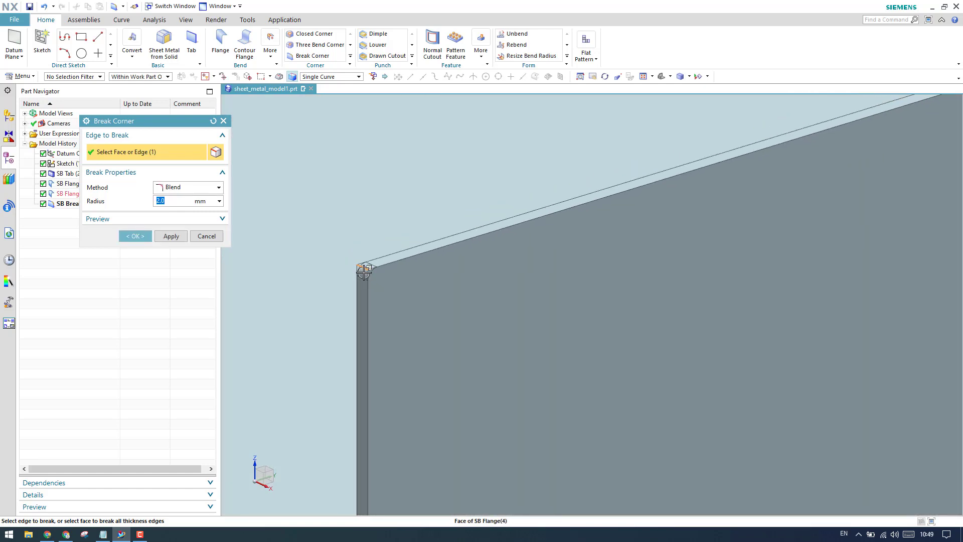
{"action": "scroll", "coordinate": [364, 271], "scroll_direction": "down", "scroll_amount": 3}
{"action": "scroll", "coordinate": [610, 210], "scroll_direction": "up", "scroll_amount": 5}
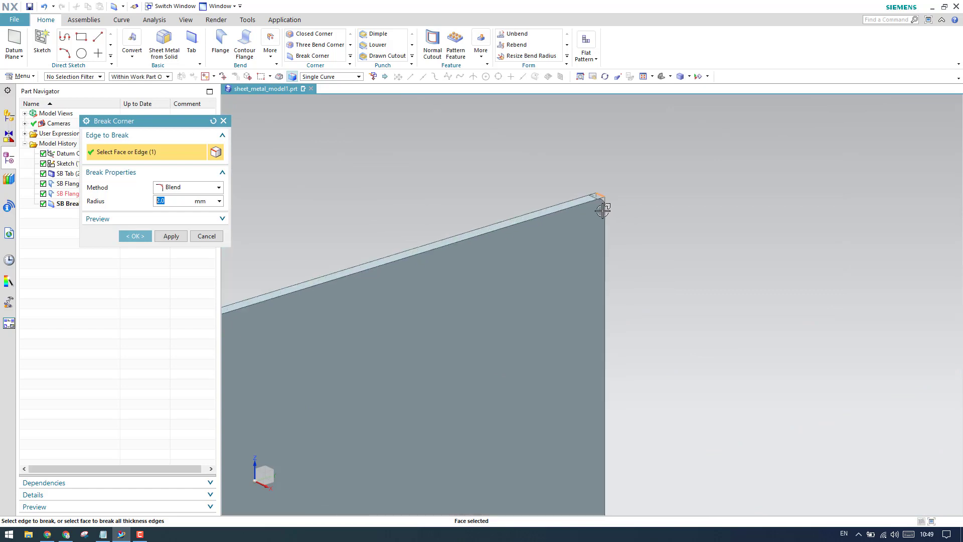
{"action": "scroll", "coordinate": [603, 211], "scroll_direction": "up", "scroll_amount": 2}
{"action": "scroll", "coordinate": [627, 184], "scroll_direction": "down", "scroll_amount": 3}
{"action": "scroll", "coordinate": [541, 216], "scroll_direction": "down", "scroll_amount": 3}
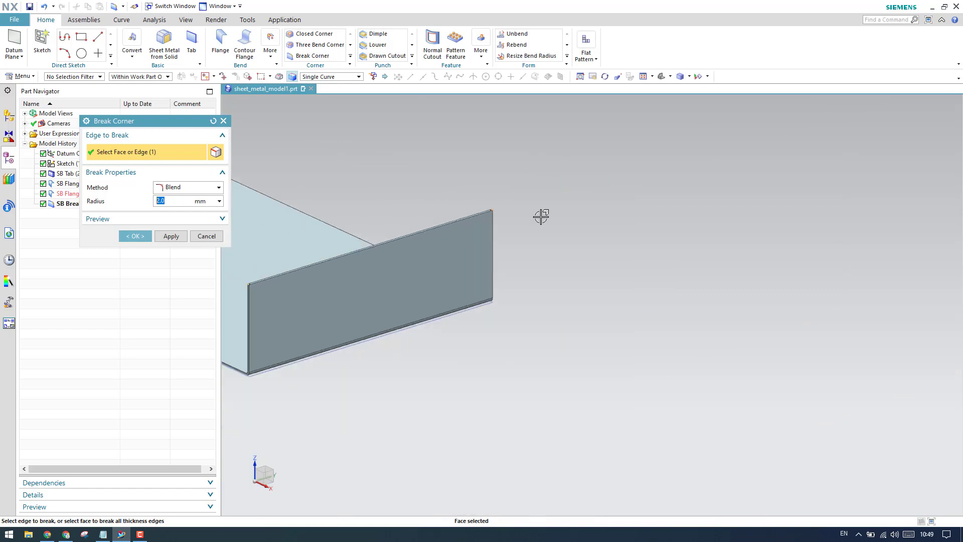
{"action": "scroll", "coordinate": [541, 217], "scroll_direction": "down", "scroll_amount": 1}
{"action": "scroll", "coordinate": [252, 221], "scroll_direction": "up", "scroll_amount": 1}
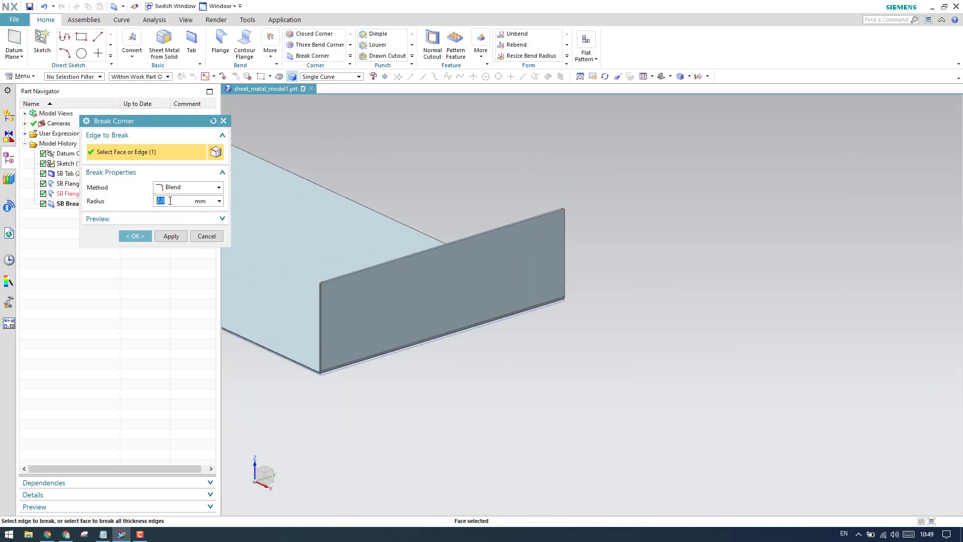
{"action": "key", "text": "Return"}
- Cancel Break Corner, leaving the long flange's corners unrounded
{"action": "scroll", "coordinate": [321, 288], "scroll_direction": "up", "scroll_amount": 6}
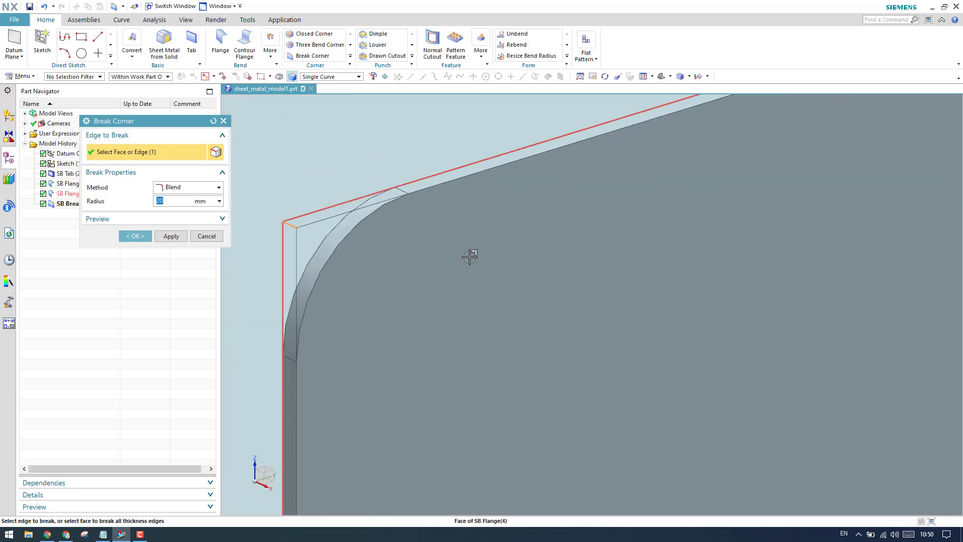
{"action": "scroll", "coordinate": [441, 260], "scroll_direction": "down", "scroll_amount": 3}
{"action": "scroll", "coordinate": [395, 266], "scroll_direction": "up", "scroll_amount": 3}
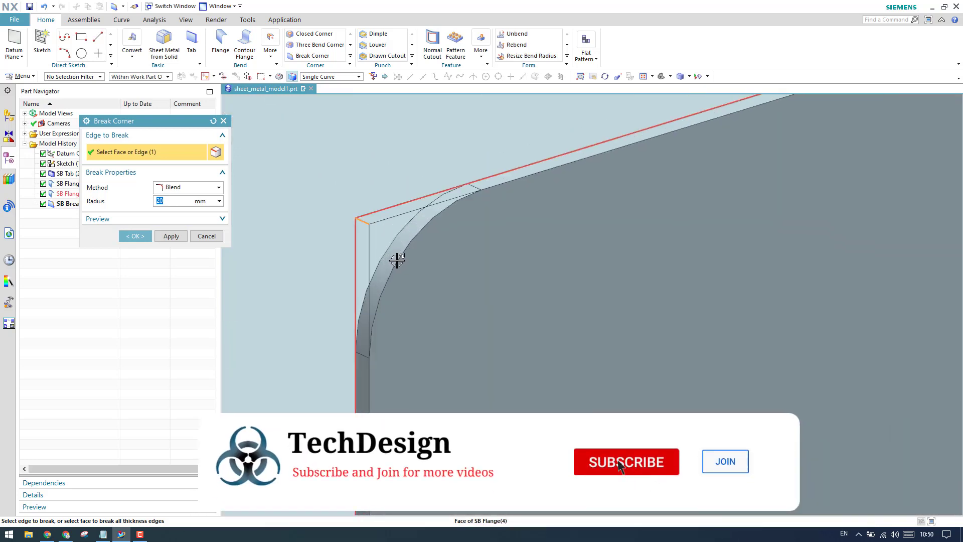
{"action": "scroll", "coordinate": [397, 259], "scroll_direction": "down", "scroll_amount": 5}
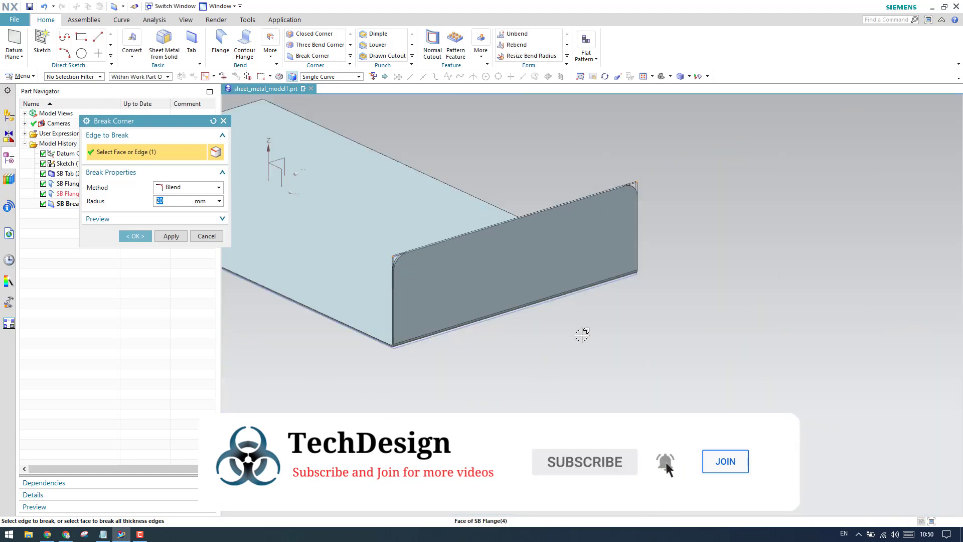
{"action": "scroll", "coordinate": [400, 326], "scroll_direction": "down", "scroll_amount": 2}
{"action": "scroll", "coordinate": [332, 163], "scroll_direction": "up", "scroll_amount": 7}
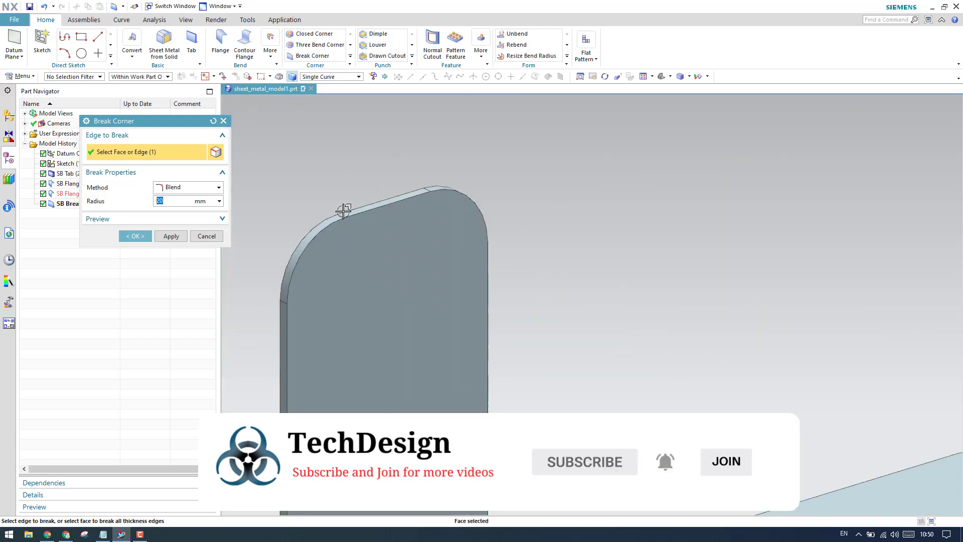
{"action": "scroll", "coordinate": [344, 211], "scroll_direction": "down", "scroll_amount": 6}
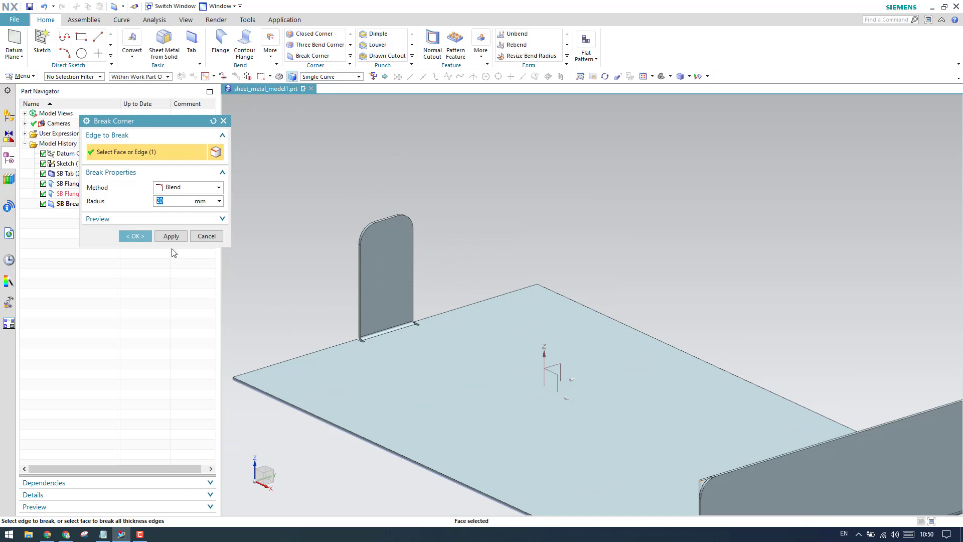
{"action": "left_click", "coordinate": [203, 237]}
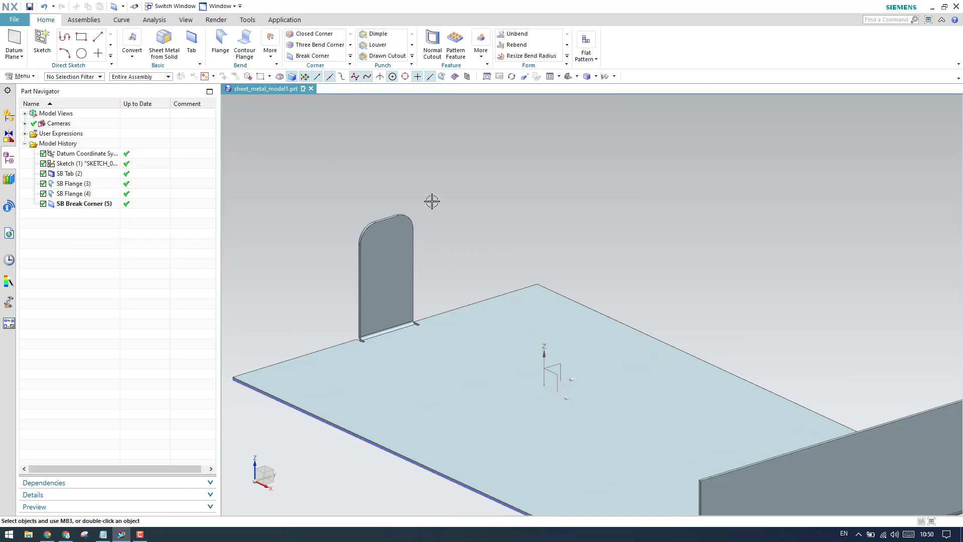
{"action": "key", "text": "ctrl+z"}
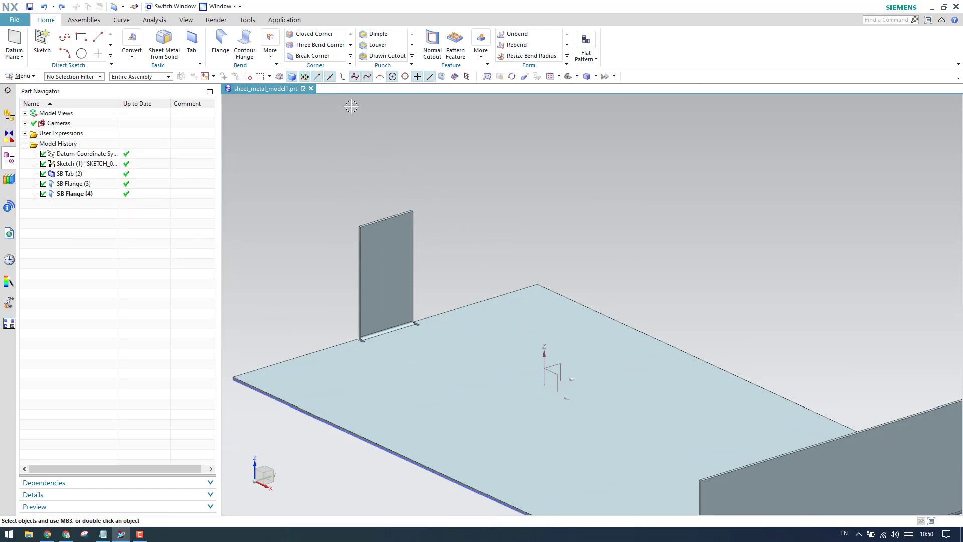
{"action": "left_click", "coordinate": [321, 56]}
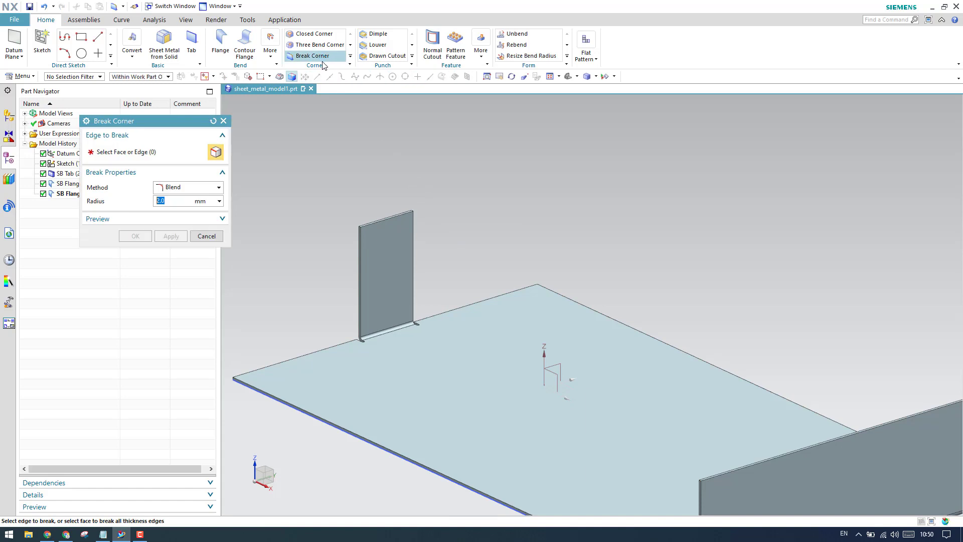
{"action": "left_click", "coordinate": [197, 192]}
{"action": "left_click", "coordinate": [194, 210]}
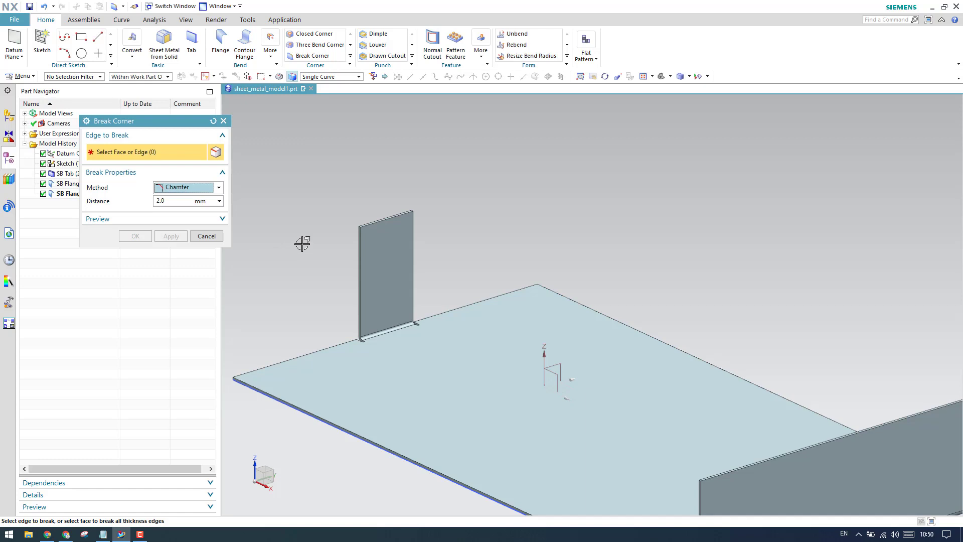
{"action": "scroll", "coordinate": [340, 221], "scroll_direction": "up", "scroll_amount": 6}
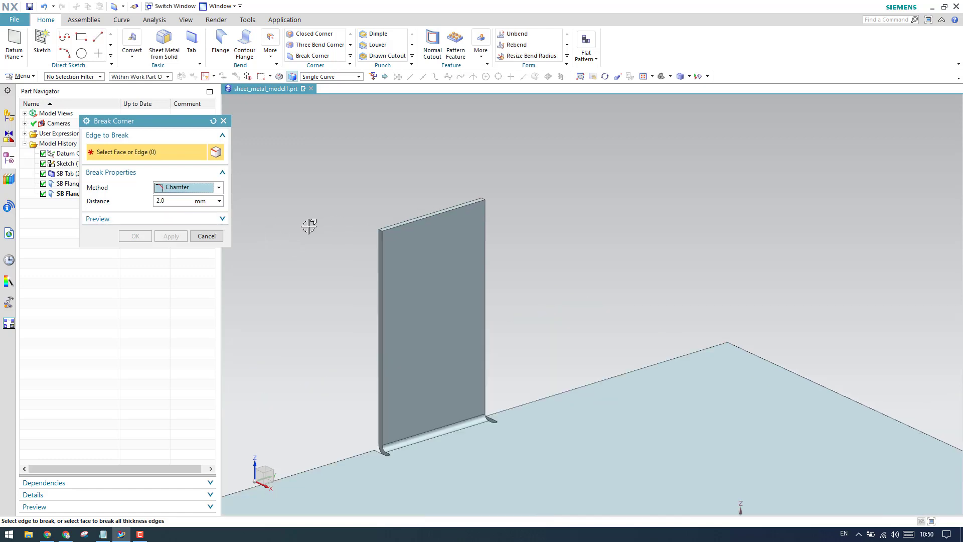
- Pick the flange corner's thickness edge and set a 20 mm chamfer distance
{"action": "scroll", "coordinate": [429, 242], "scroll_direction": "up", "scroll_amount": 2}
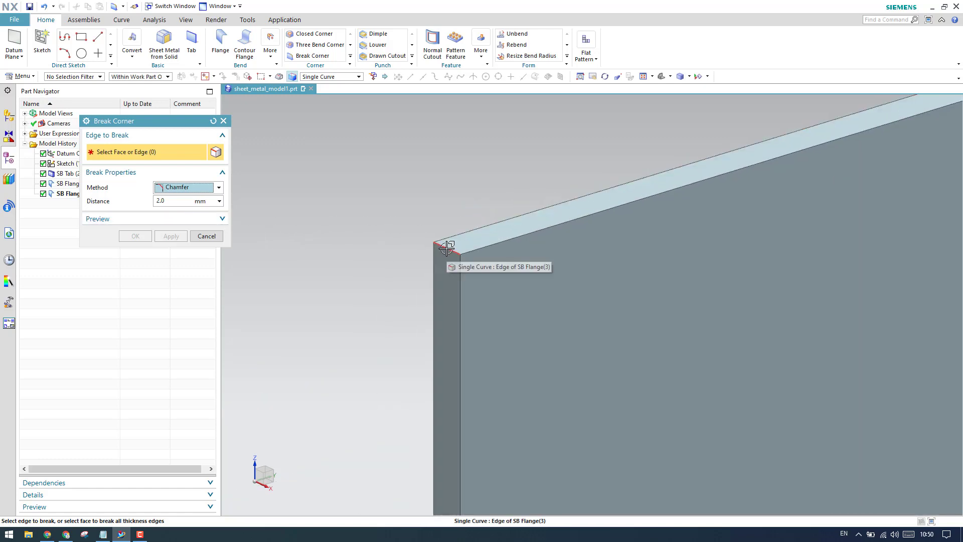
{"action": "left_click", "coordinate": [442, 246]}
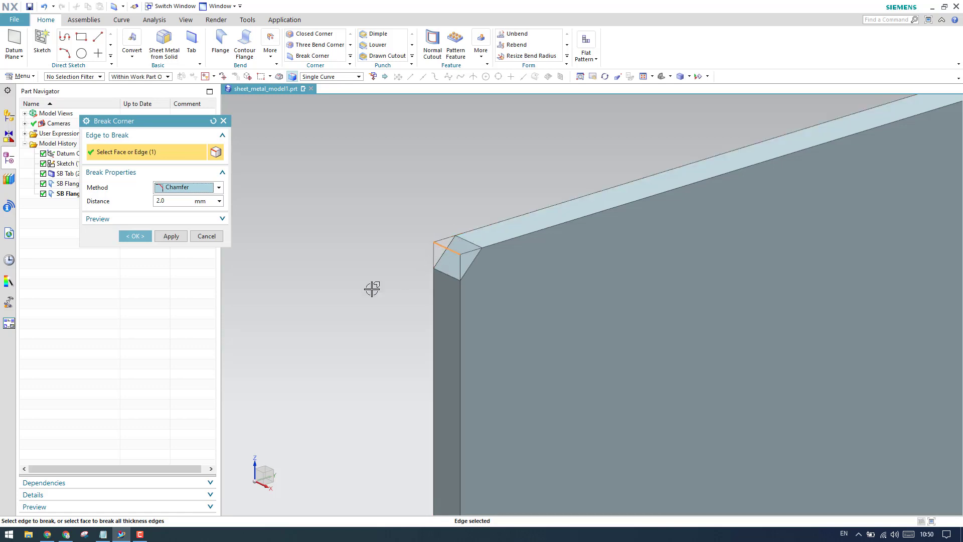
{"action": "left_click_drag", "start_coordinate": [171, 201], "coordinate": [43, 230]}
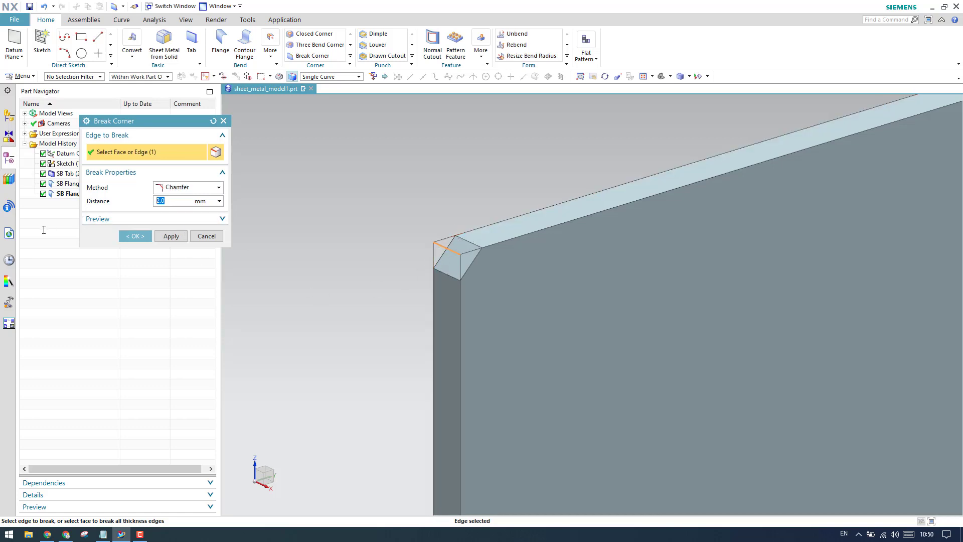
{"action": "key", "text": "Return"}
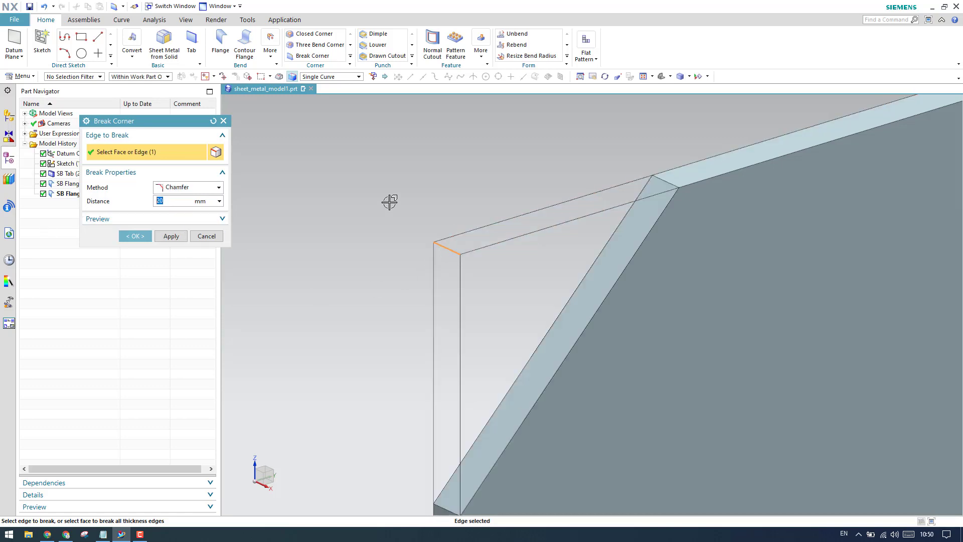
{"action": "scroll", "coordinate": [356, 213], "scroll_direction": "down", "scroll_amount": 5}
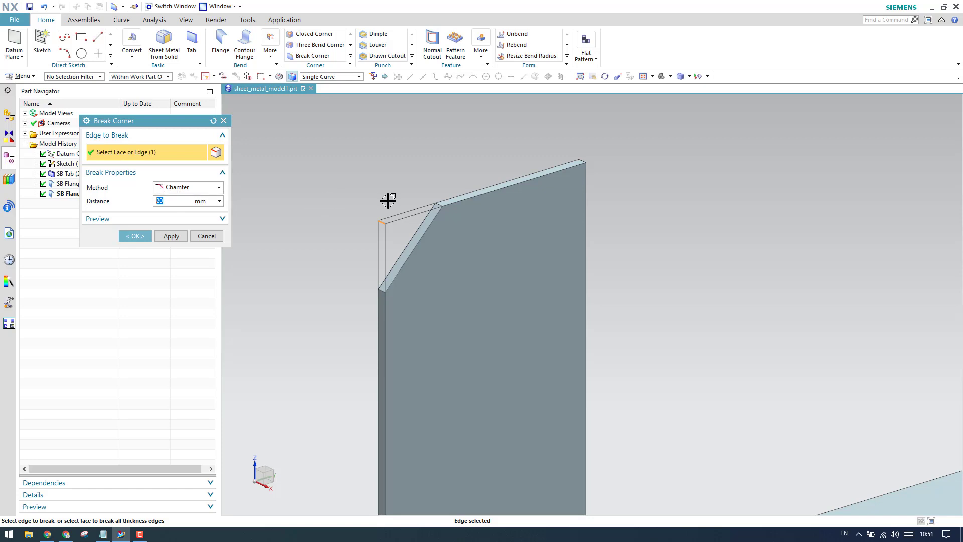
{"action": "scroll", "coordinate": [387, 200], "scroll_direction": "down", "scroll_amount": 6}
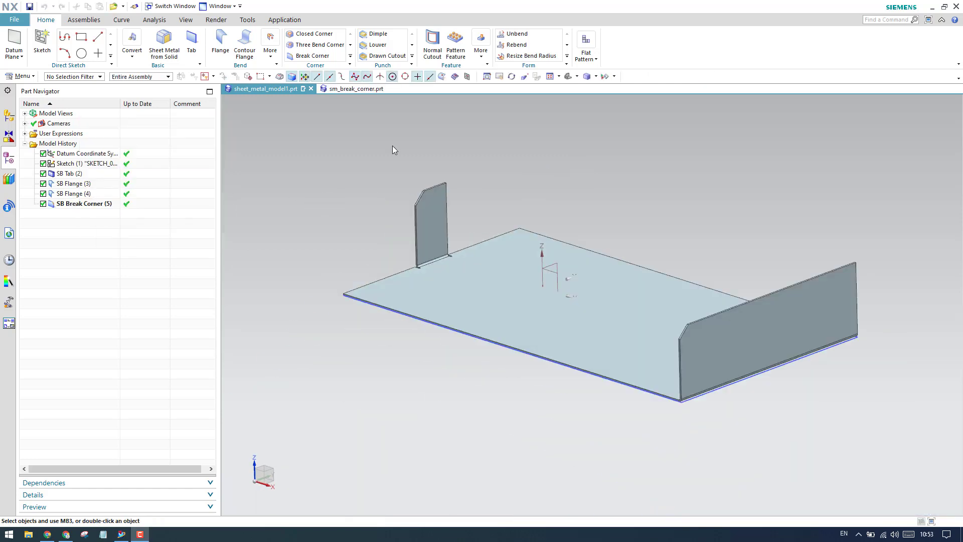
- Switch to sm_break_corner.prt, zoom to its right flange, and start Break Corner
{"action": "left_click", "coordinate": [354, 89]}
{"action": "scroll", "coordinate": [534, 281], "scroll_direction": "down", "scroll_amount": 3}
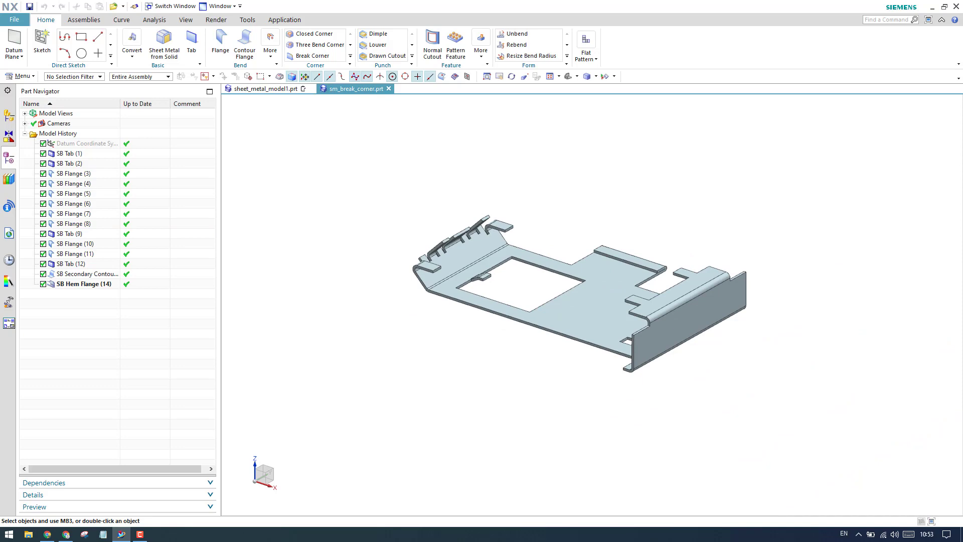
{"action": "scroll", "coordinate": [598, 305], "scroll_direction": "up", "scroll_amount": 5}
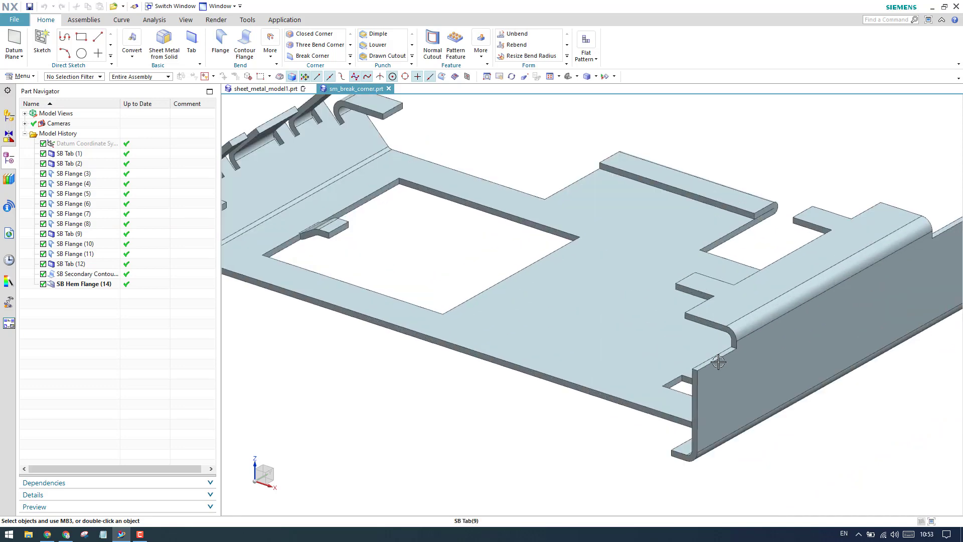
{"action": "scroll", "coordinate": [618, 356], "scroll_direction": "down", "scroll_amount": 4}
{"action": "scroll", "coordinate": [654, 359], "scroll_direction": "up", "scroll_amount": 4}
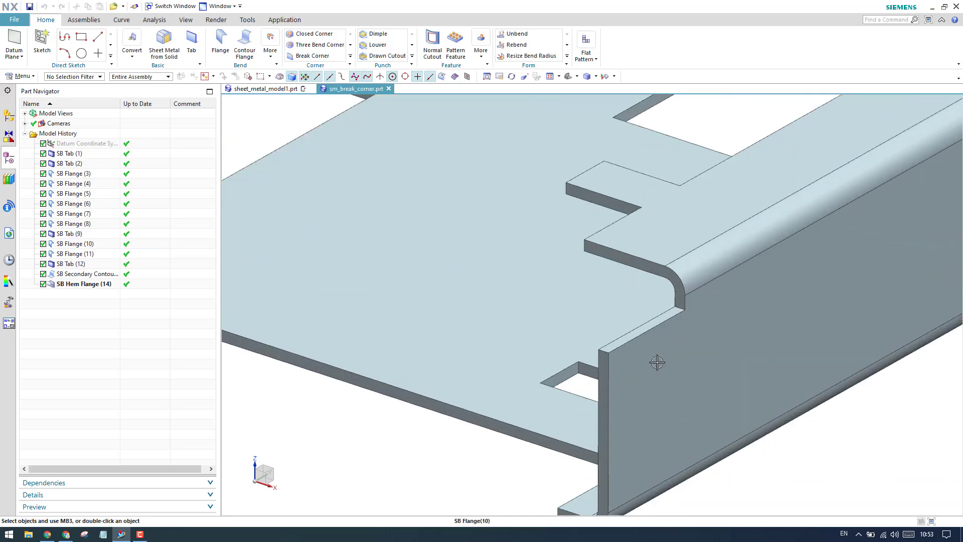
{"action": "scroll", "coordinate": [588, 353], "scroll_direction": "down", "scroll_amount": 2}
{"action": "scroll", "coordinate": [597, 276], "scroll_direction": "down", "scroll_amount": 6}
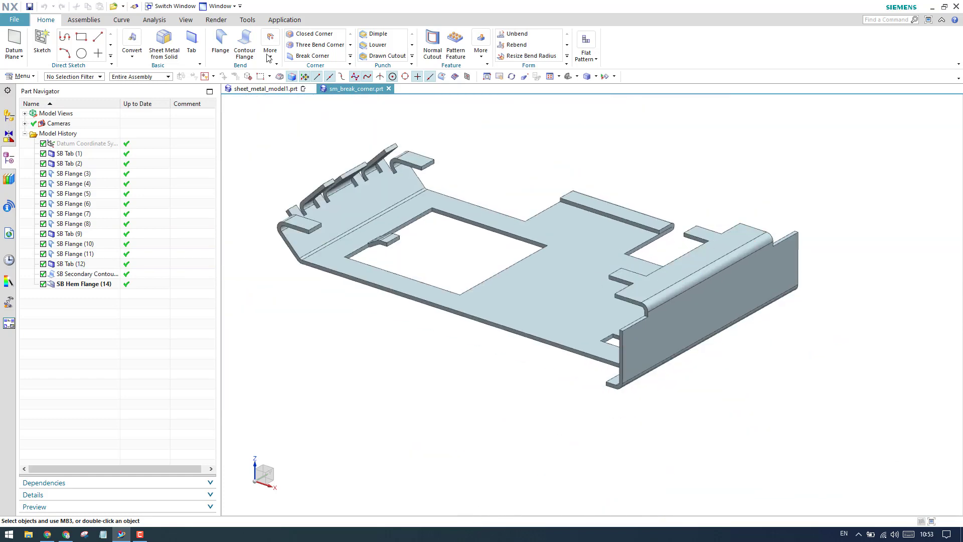
{"action": "left_click", "coordinate": [312, 55]}
- Pick the flange's first top corner edge and set the method to Blend, radius 15
{"action": "scroll", "coordinate": [622, 332], "scroll_direction": "up", "scroll_amount": 6}
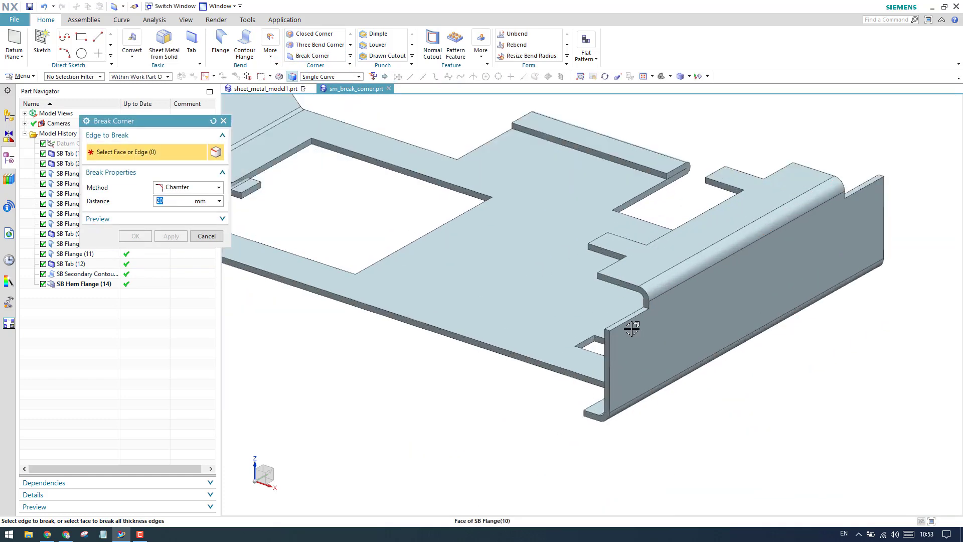
{"action": "scroll", "coordinate": [652, 316], "scroll_direction": "down", "scroll_amount": 5}
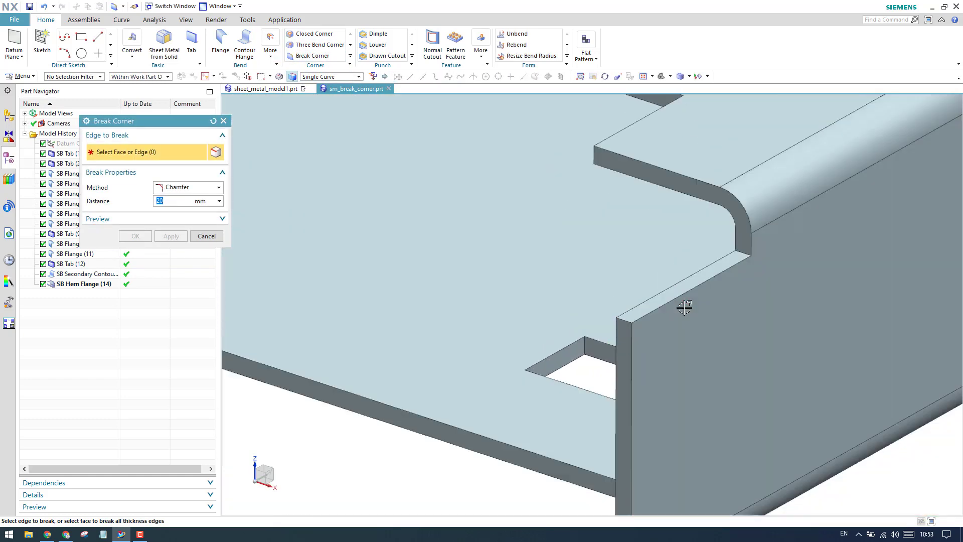
{"action": "scroll", "coordinate": [717, 323], "scroll_direction": "down", "scroll_amount": 1}
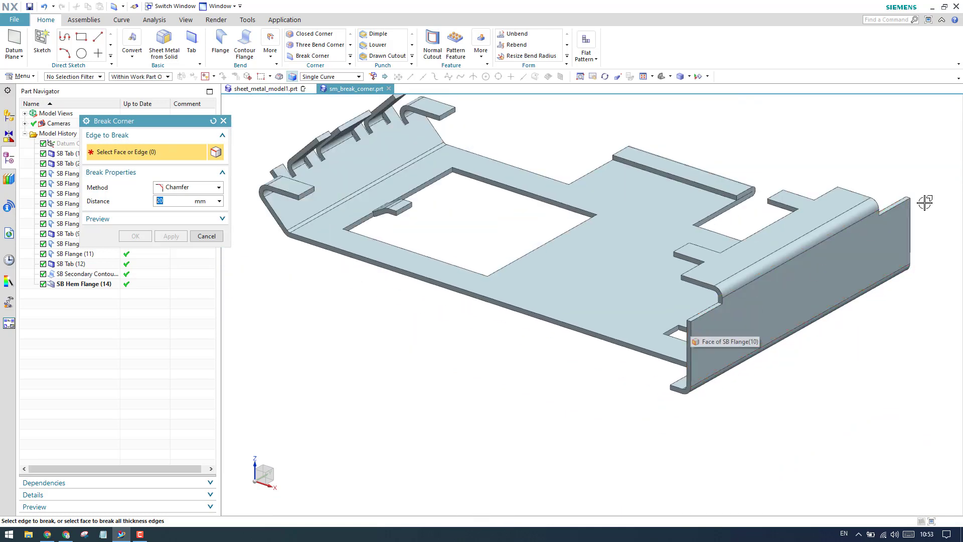
{"action": "scroll", "coordinate": [690, 338], "scroll_direction": "up", "scroll_amount": 6}
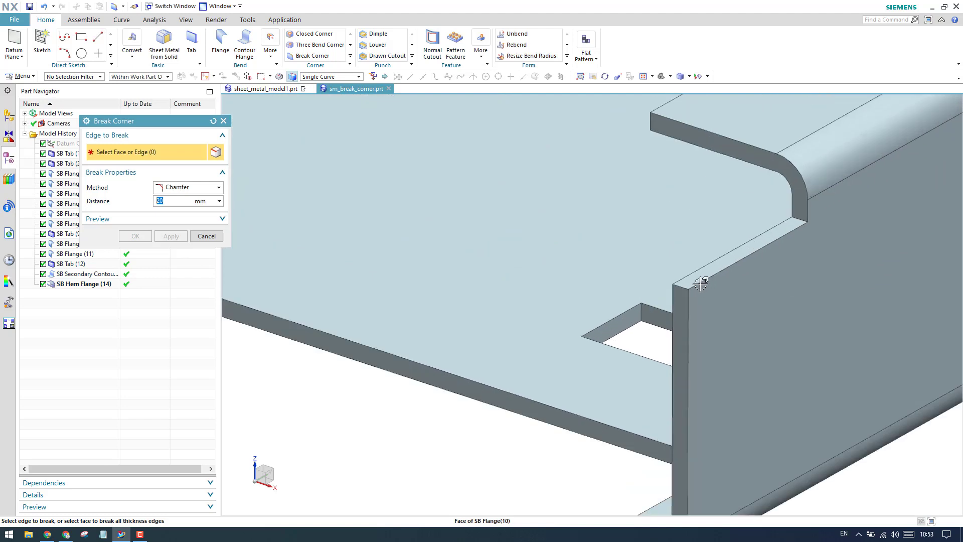
{"action": "left_click", "coordinate": [682, 286]}
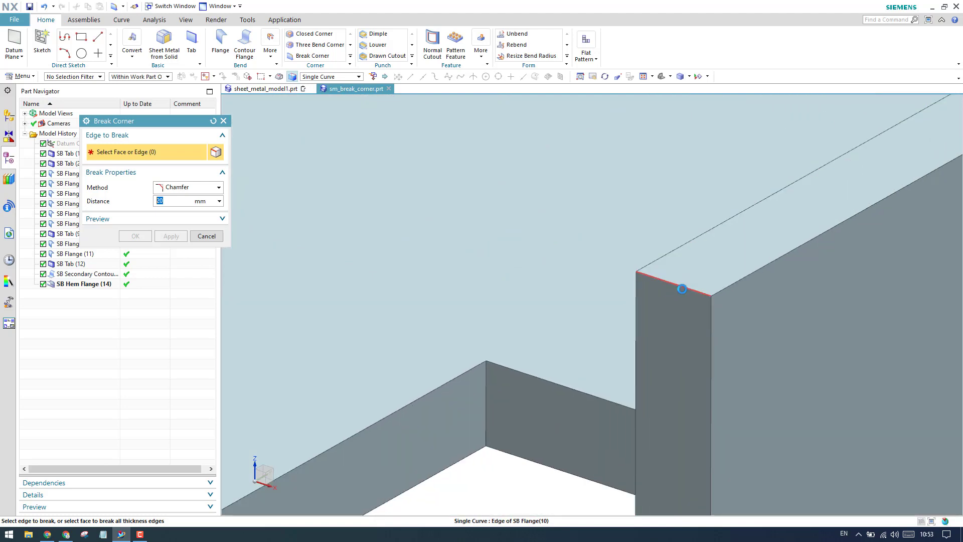
{"action": "scroll", "coordinate": [652, 306], "scroll_direction": "down", "scroll_amount": 5}
{"action": "scroll", "coordinate": [653, 307], "scroll_direction": "down", "scroll_amount": 2}
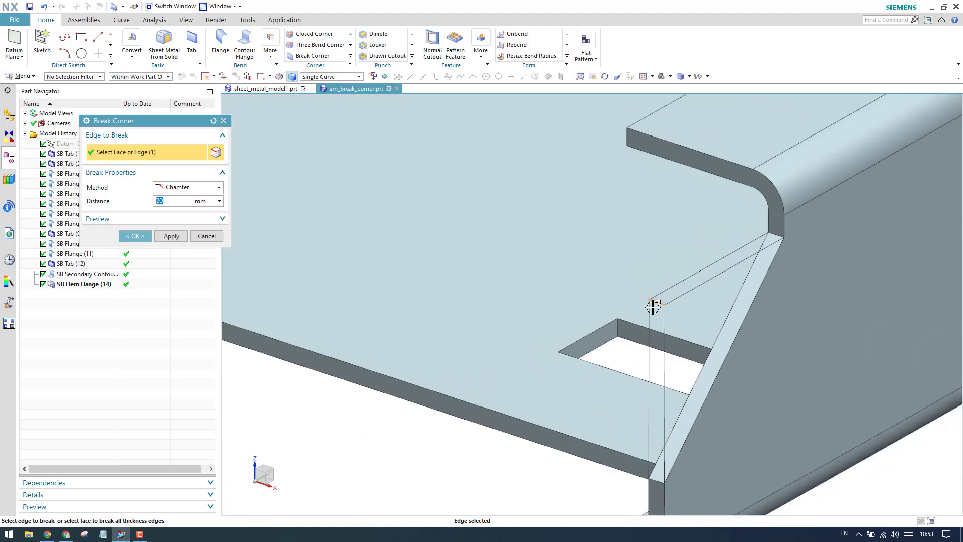
{"action": "left_click", "coordinate": [182, 190]}
{"action": "left_click", "coordinate": [173, 208]}
{"action": "key", "text": "Tab"}
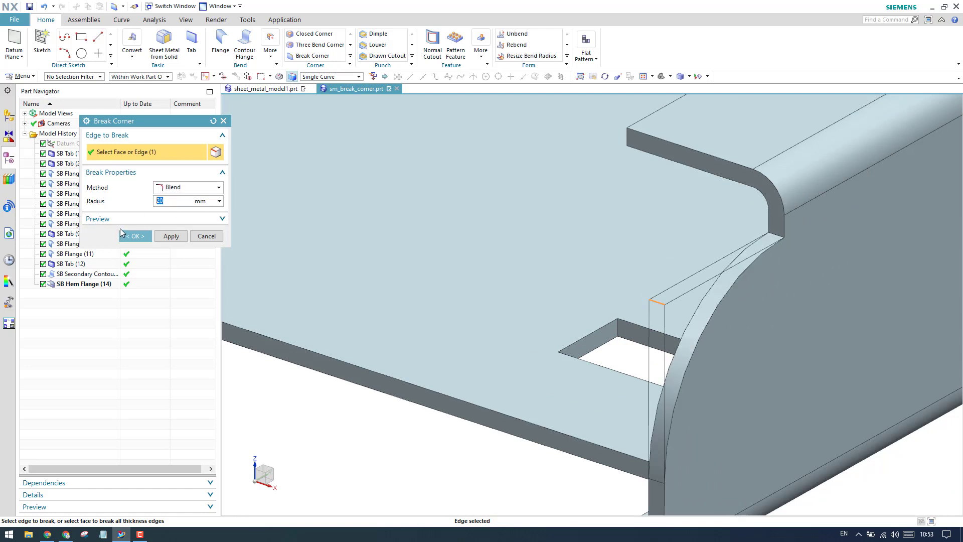
{"action": "type", "text": "15"}
{"action": "key", "text": "Return"}
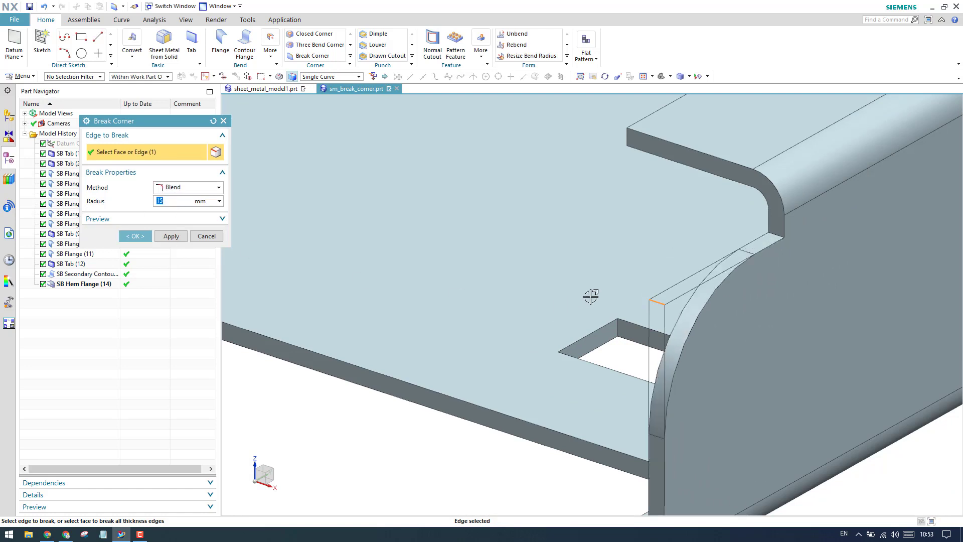
- Add the opposite corner edge and apply the 15 mm blend to both corners
{"action": "scroll", "coordinate": [653, 311], "scroll_direction": "down", "scroll_amount": 2}
{"action": "scroll", "coordinate": [675, 322], "scroll_direction": "down", "scroll_amount": 4}
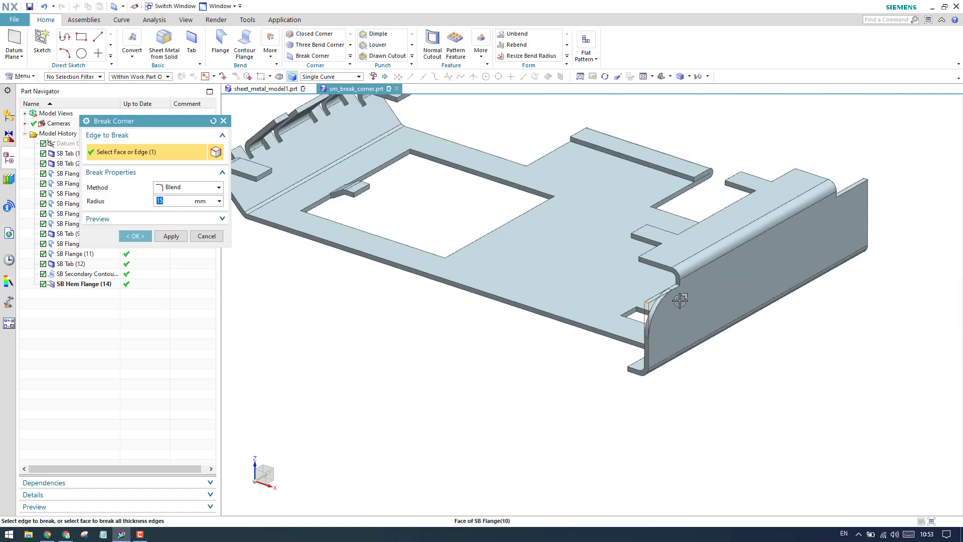
{"action": "mouse_move", "coordinate": [680, 299]}
{"action": "middle_mouse_down"}
{"action": "mouse_move", "coordinate": [660, 271]}
{"action": "mouse_move", "coordinate": [612, 295]}
{"action": "mouse_move", "coordinate": [632, 301]}
{"action": "mouse_move", "coordinate": [679, 289]}
{"action": "middle_mouse_up"}
{"action": "scroll", "coordinate": [673, 291], "scroll_direction": "up", "scroll_amount": 6}
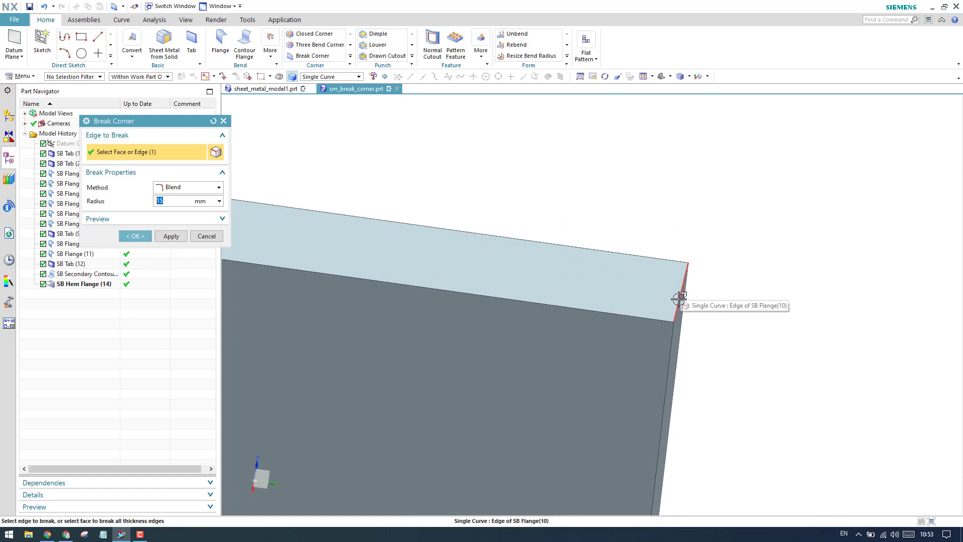
{"action": "left_click", "coordinate": [680, 300]}
{"action": "scroll", "coordinate": [742, 291], "scroll_direction": "down", "scroll_amount": 5}
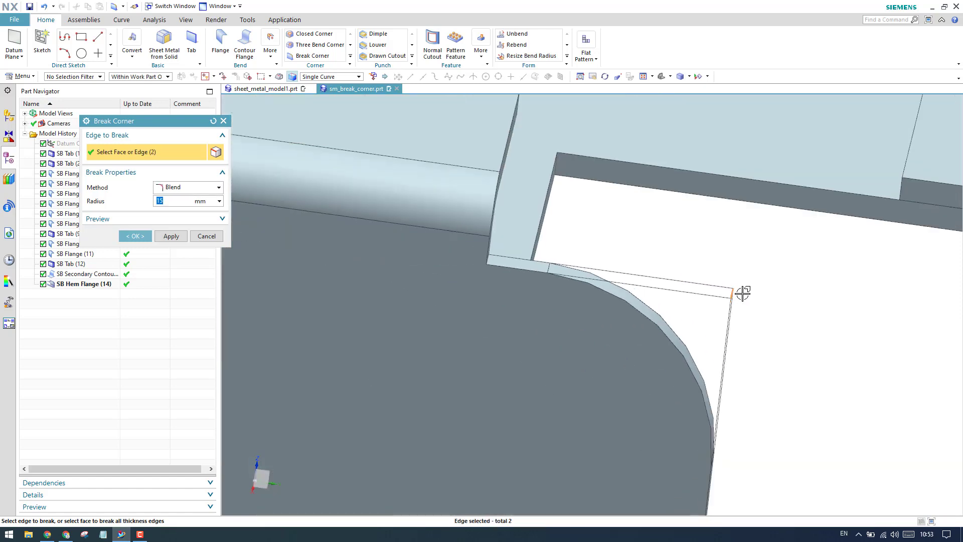
{"action": "scroll", "coordinate": [742, 295], "scroll_direction": "down", "scroll_amount": 4}
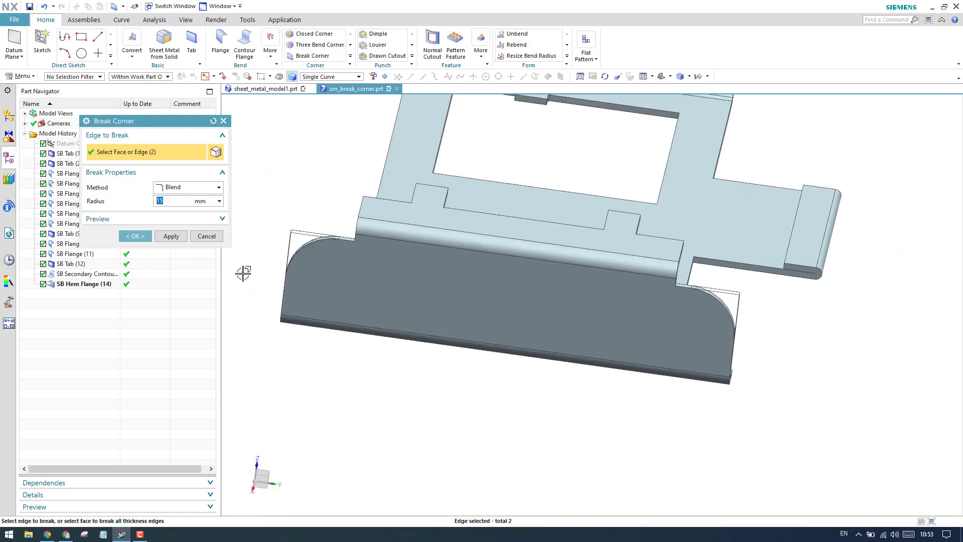
{"action": "left_click", "coordinate": [172, 236]}
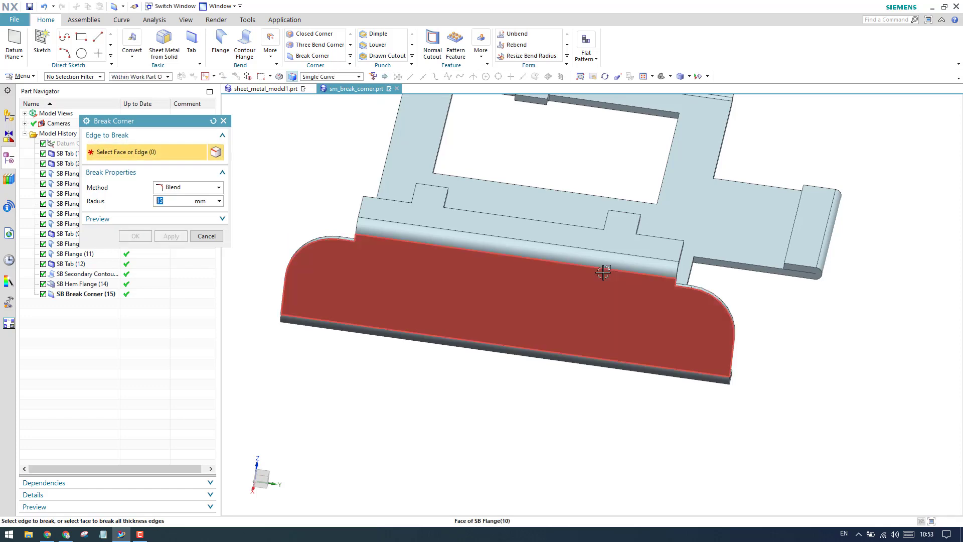
- Inspect the rounded flange, then set the new Break Corner to Chamfer with 10 mm distance
{"action": "middle_click_drag", "start_coordinate": [608, 269], "coordinate": [565, 278]}
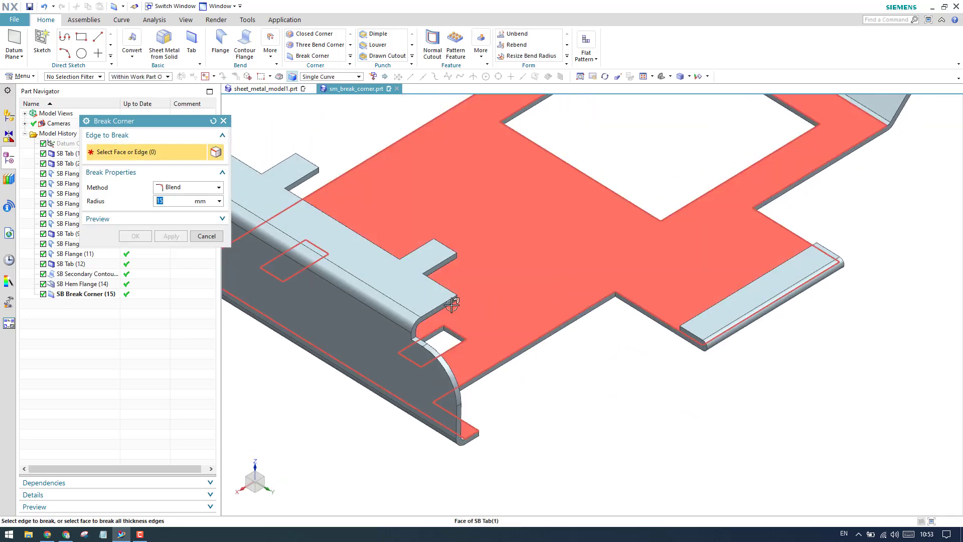
{"action": "scroll", "coordinate": [454, 301], "scroll_direction": "up", "scroll_amount": 6}
{"action": "scroll", "coordinate": [476, 313], "scroll_direction": "up", "scroll_amount": 5}
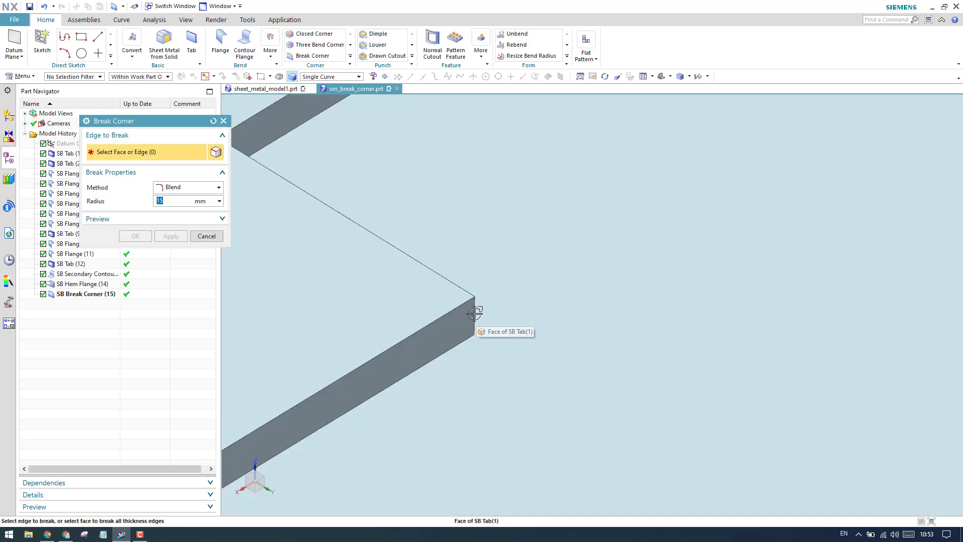
{"action": "scroll", "coordinate": [632, 303], "scroll_direction": "down", "scroll_amount": 3}
{"action": "scroll", "coordinate": [632, 301], "scroll_direction": "up", "scroll_amount": 1}
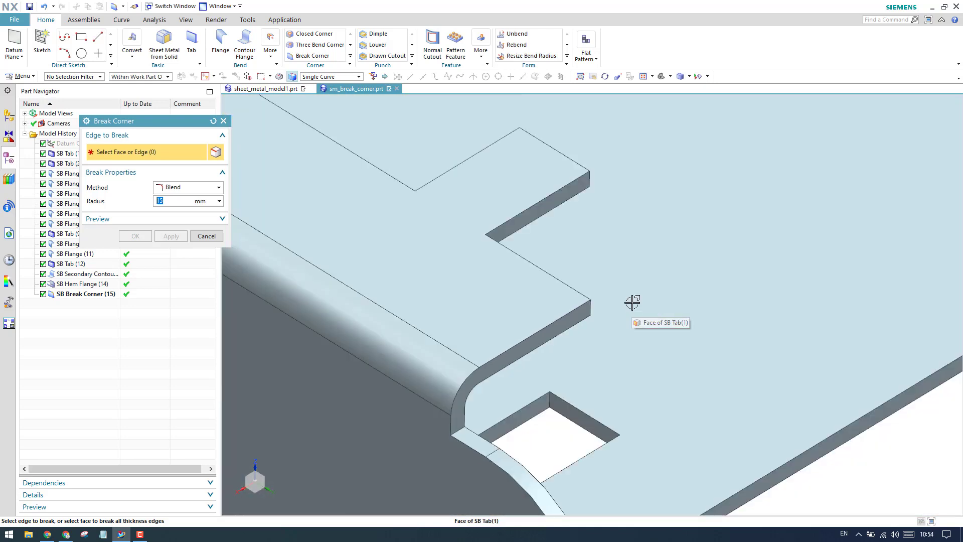
{"action": "scroll", "coordinate": [632, 296], "scroll_direction": "down", "scroll_amount": 3}
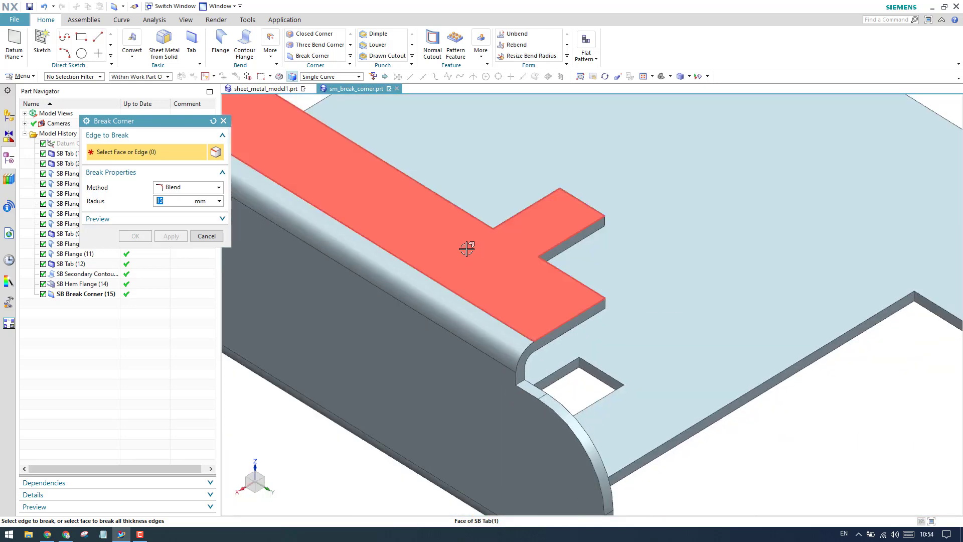
{"action": "scroll", "coordinate": [510, 260], "scroll_direction": "up", "scroll_amount": 1}
{"action": "scroll", "coordinate": [510, 260], "scroll_direction": "down", "scroll_amount": 1}
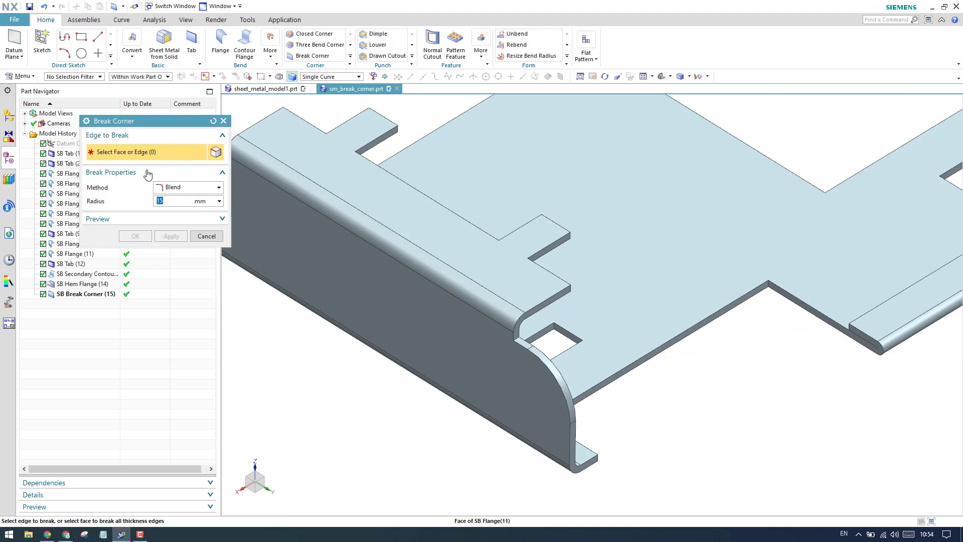
{"action": "left_click", "coordinate": [167, 192]}
{"action": "left_click", "coordinate": [169, 215]}
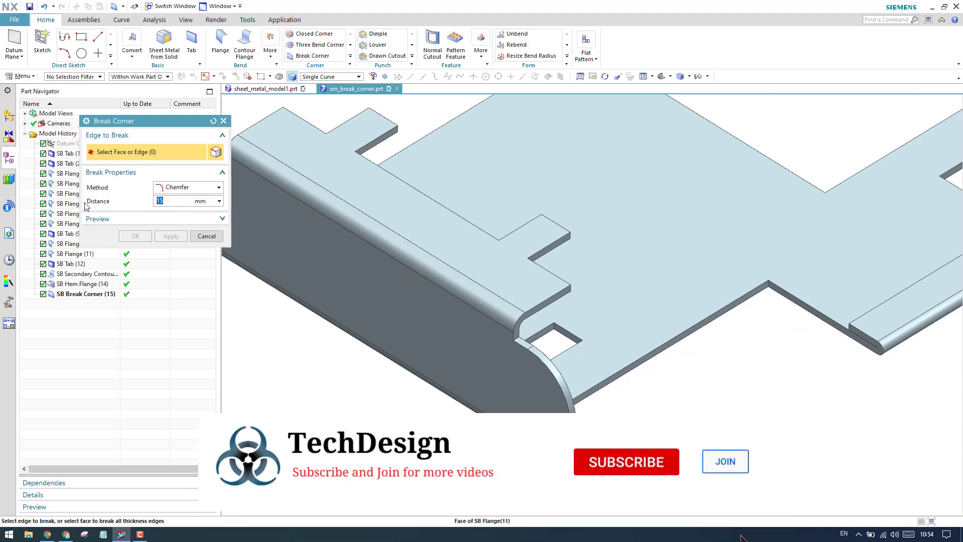
{"action": "key", "text": "Return"}
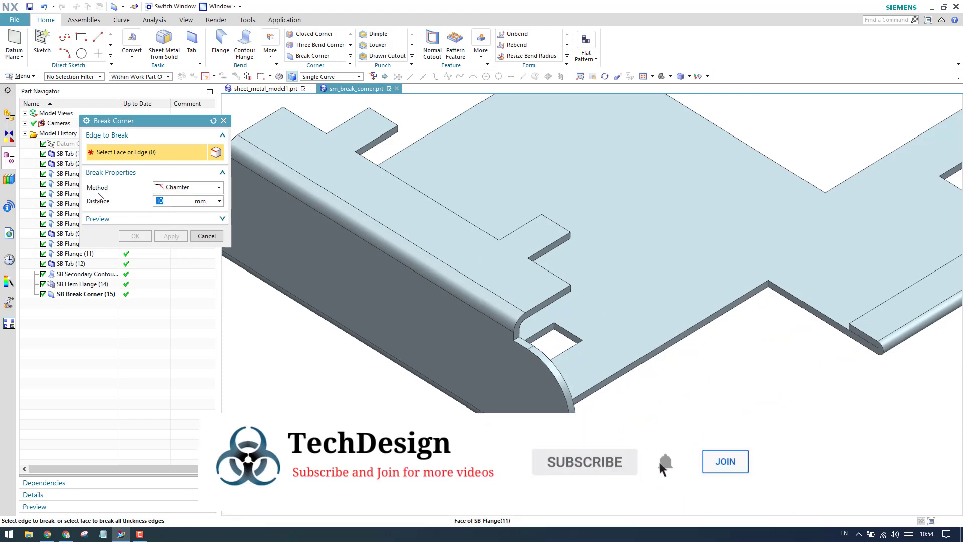
- Select the top flange face and preview its tab corners chamfered at 2 mm
{"action": "left_click", "coordinate": [301, 146]}
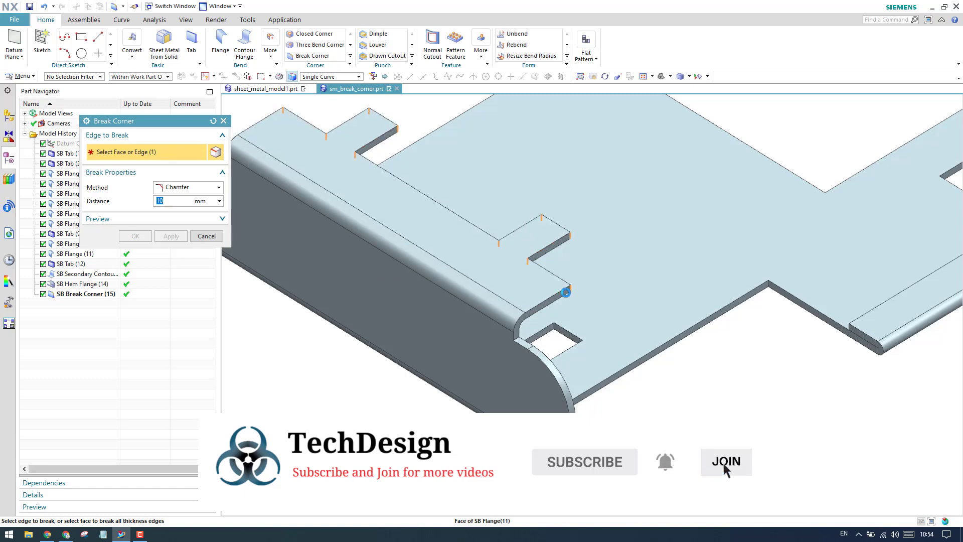
{"action": "scroll", "coordinate": [566, 293], "scroll_direction": "up", "scroll_amount": 10}
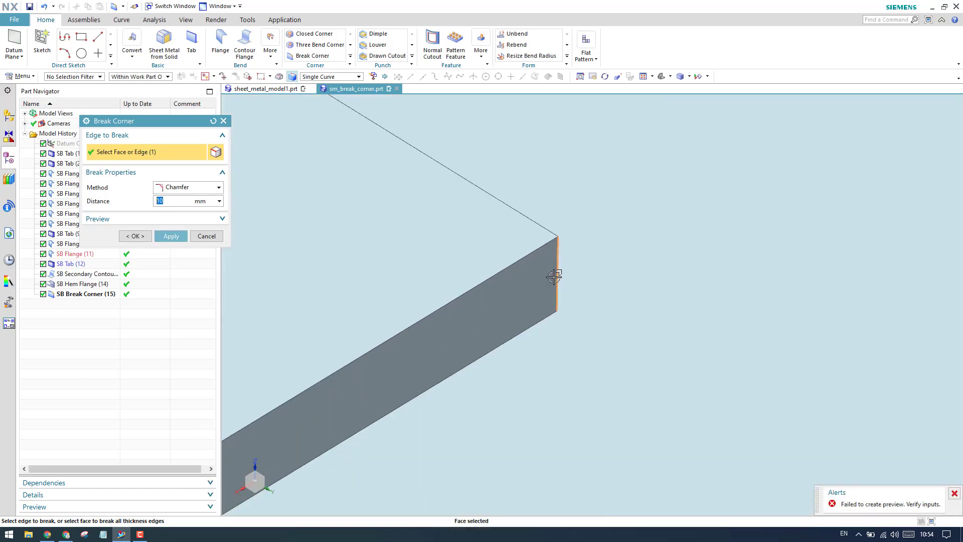
{"action": "scroll", "coordinate": [554, 277], "scroll_direction": "down", "scroll_amount": 5}
{"action": "scroll", "coordinate": [576, 271], "scroll_direction": "up", "scroll_amount": 2}
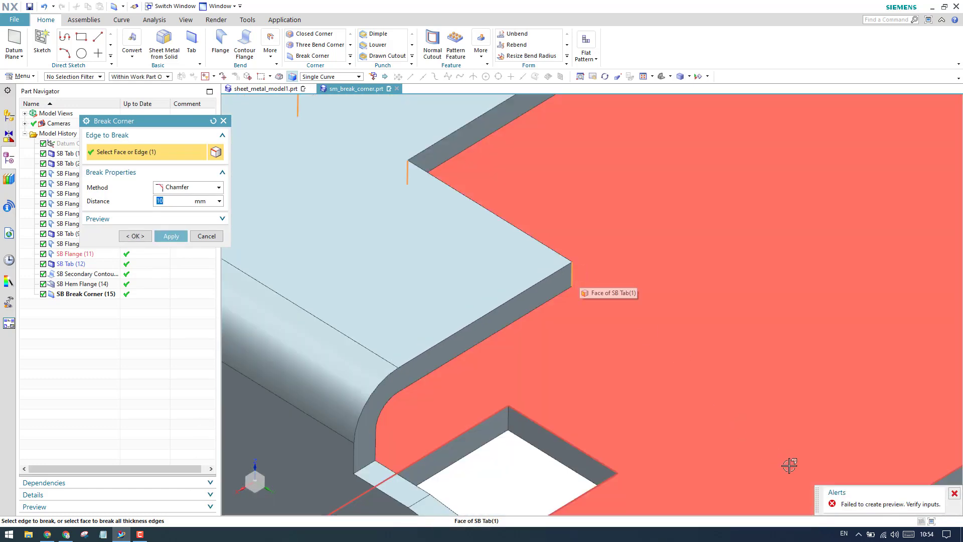
{"action": "scroll", "coordinate": [836, 436], "scroll_direction": "down", "scroll_amount": 5}
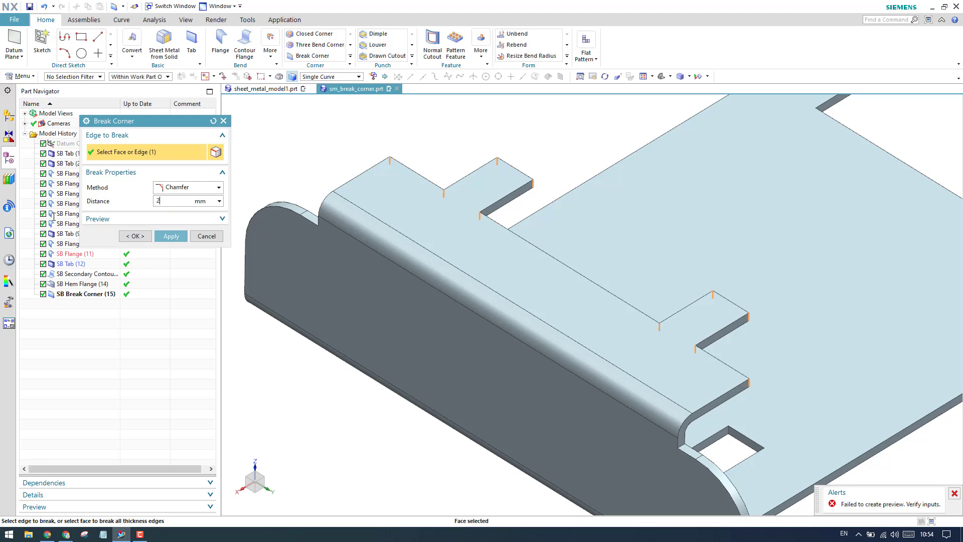
{"action": "key", "text": "Return"}
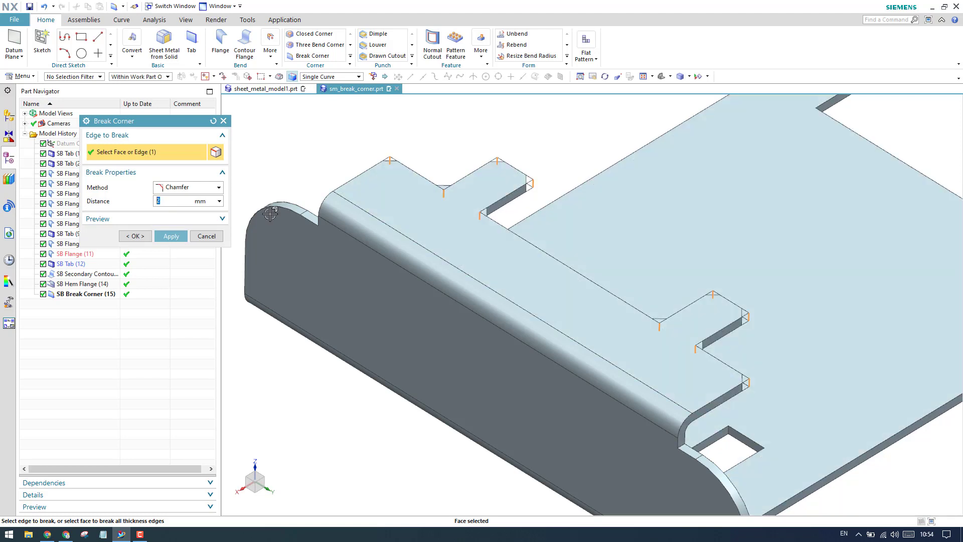
{"action": "scroll", "coordinate": [381, 155], "scroll_direction": "up", "scroll_amount": 5}
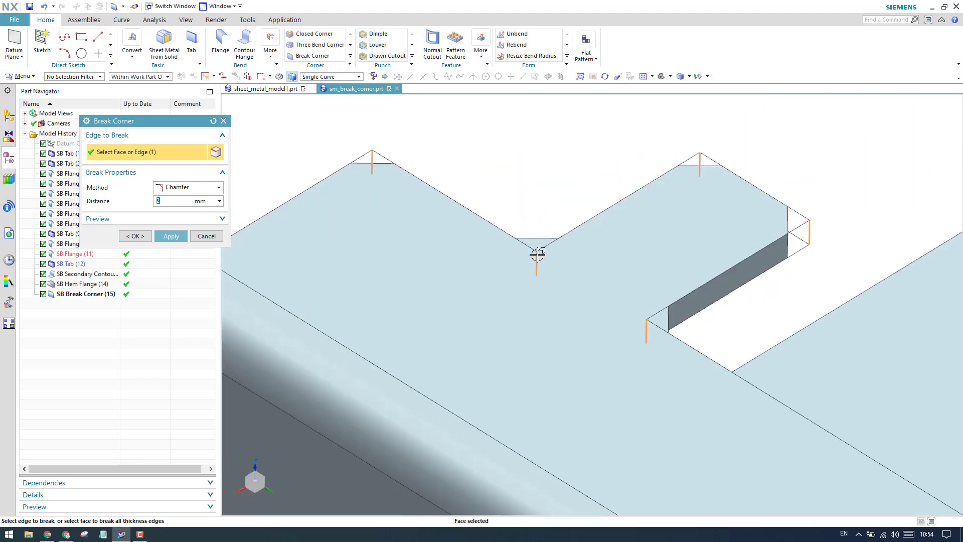
{"action": "scroll", "coordinate": [571, 255], "scroll_direction": "up", "scroll_amount": 4}
{"action": "scroll", "coordinate": [484, 216], "scroll_direction": "down", "scroll_amount": 4}
{"action": "scroll", "coordinate": [722, 198], "scroll_direction": "up", "scroll_amount": 4}
{"action": "scroll", "coordinate": [590, 169], "scroll_direction": "down", "scroll_amount": 5}
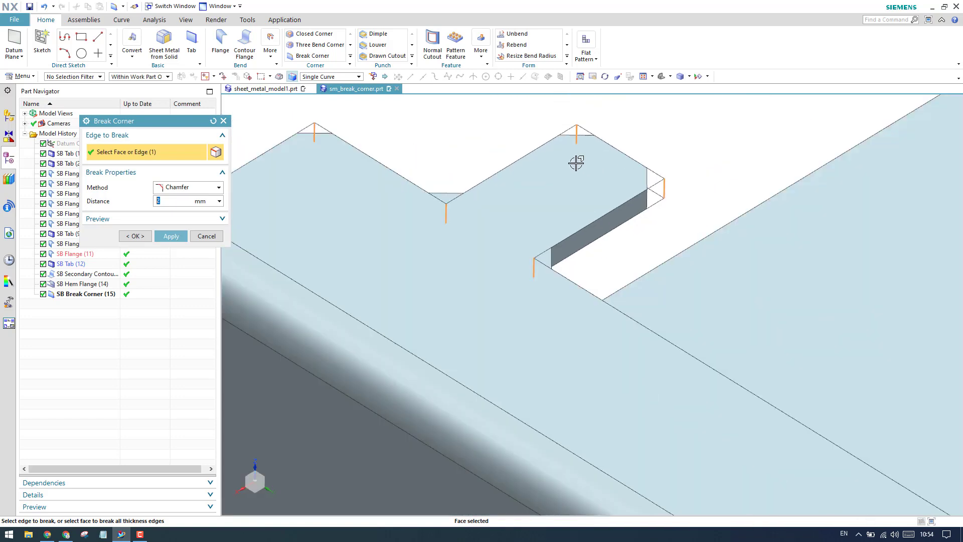
{"action": "scroll", "coordinate": [576, 163], "scroll_direction": "down", "scroll_amount": 4}
{"action": "scroll", "coordinate": [652, 222], "scroll_direction": "up", "scroll_amount": 5}
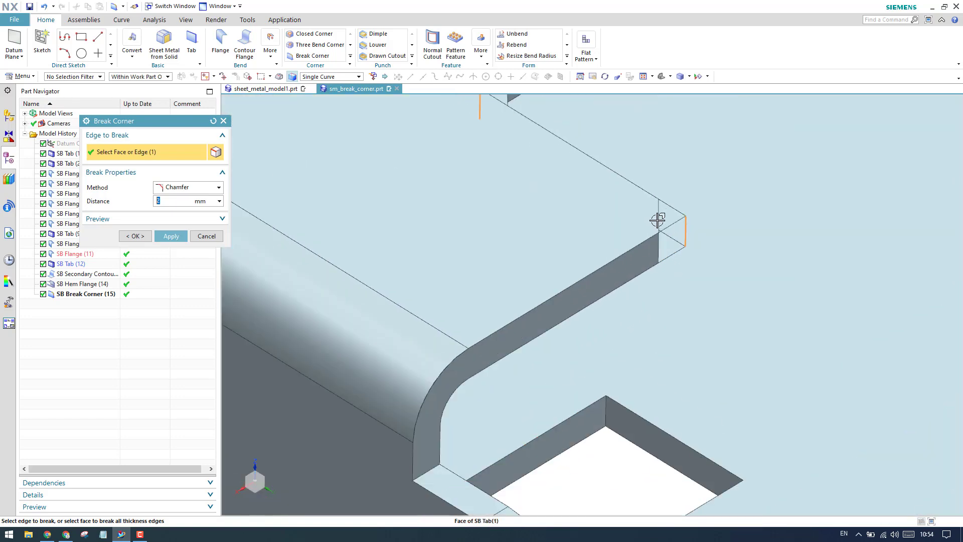
{"action": "scroll", "coordinate": [657, 220], "scroll_direction": "down", "scroll_amount": 1}
{"action": "middle_click_drag", "start_coordinate": [657, 221], "coordinate": [581, 286]}
{"action": "scroll", "coordinate": [595, 254], "scroll_direction": "down", "scroll_amount": 1}
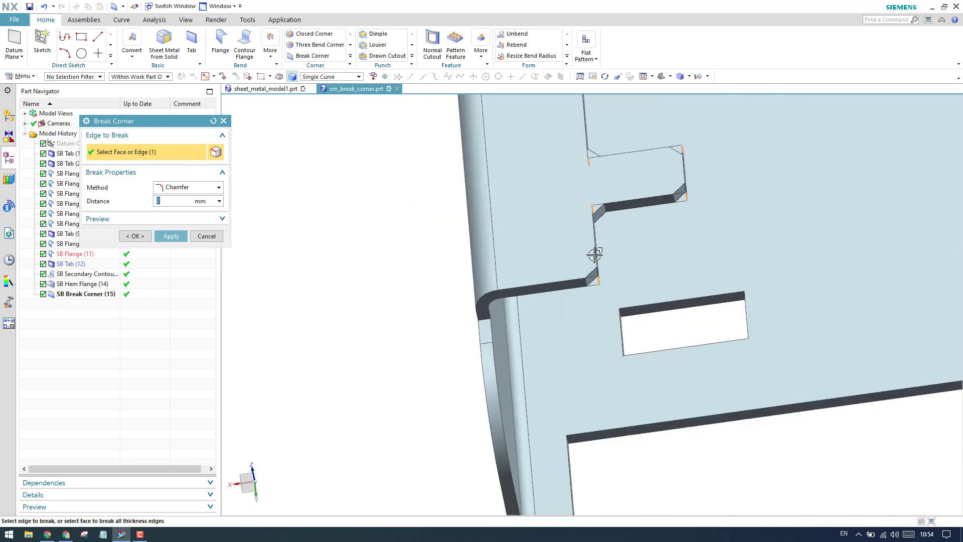
{"action": "scroll", "coordinate": [560, 224], "scroll_direction": "up", "scroll_amount": 6}
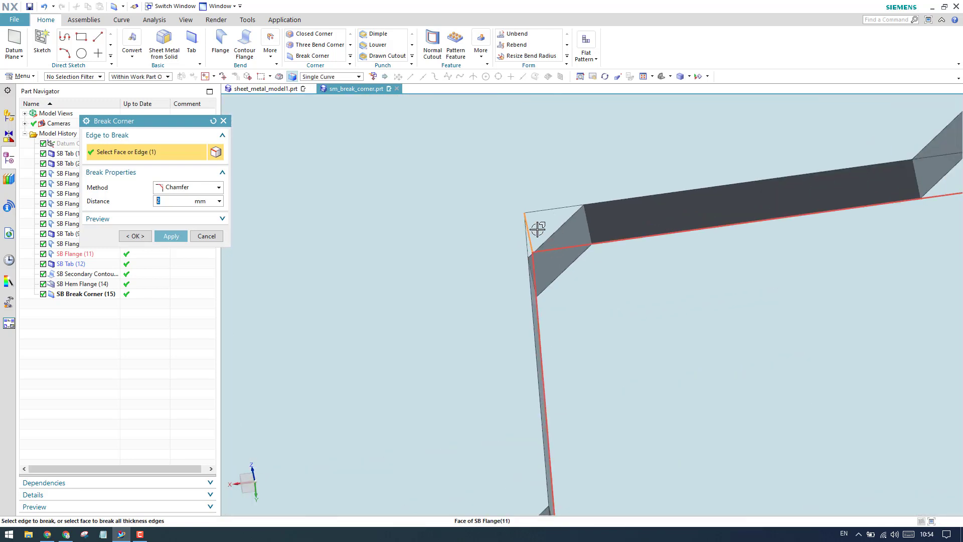
{"action": "scroll", "coordinate": [533, 221], "scroll_direction": "down", "scroll_amount": 3}
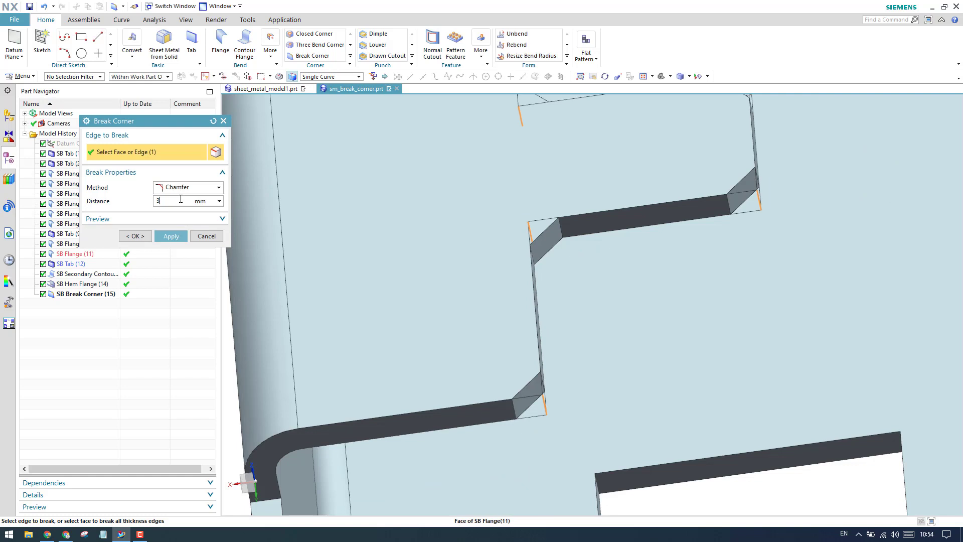
- Increase the chamfer distance to 3 mm, then to 5 mm
{"action": "key", "text": "Return"}
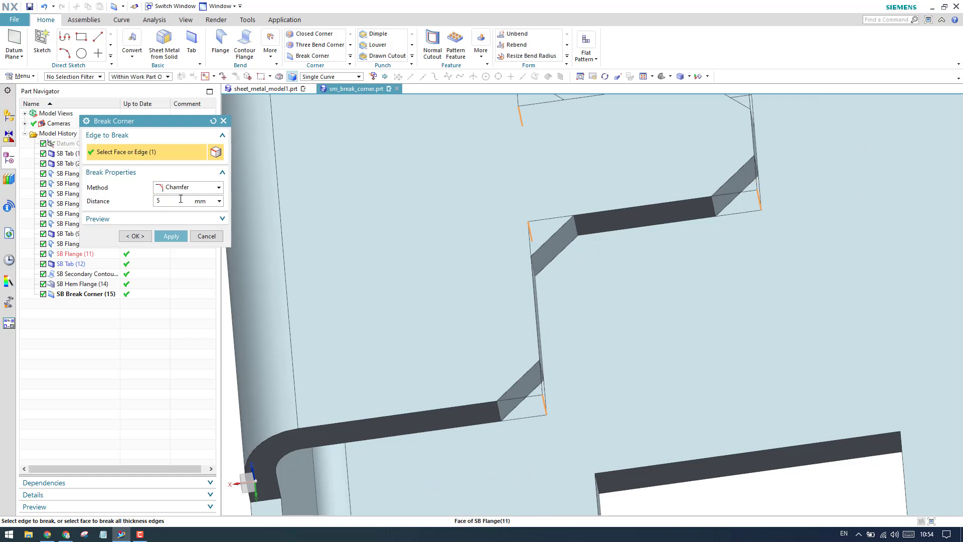
{"action": "type", "text": "5"}
{"action": "key", "text": "Return"}
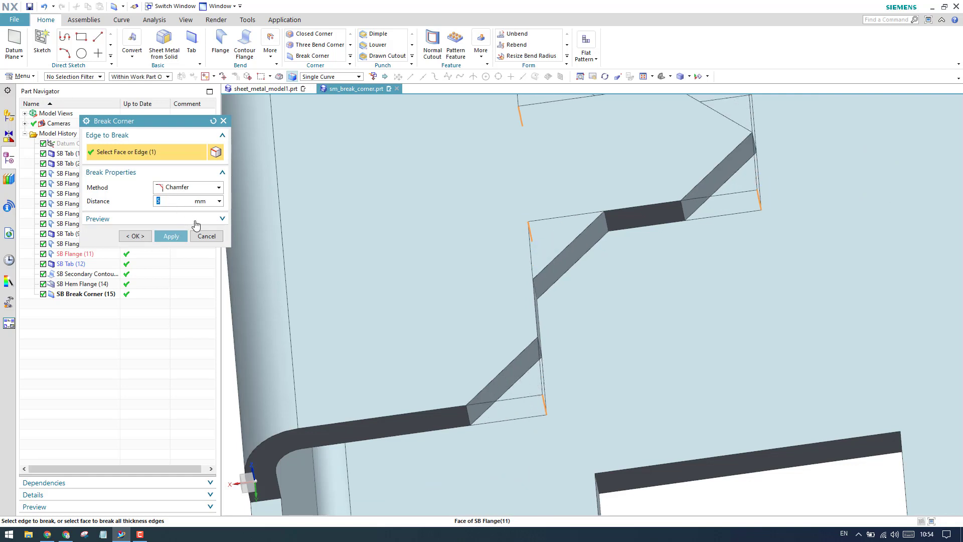
{"action": "scroll", "coordinate": [612, 206], "scroll_direction": "down", "scroll_amount": 6}
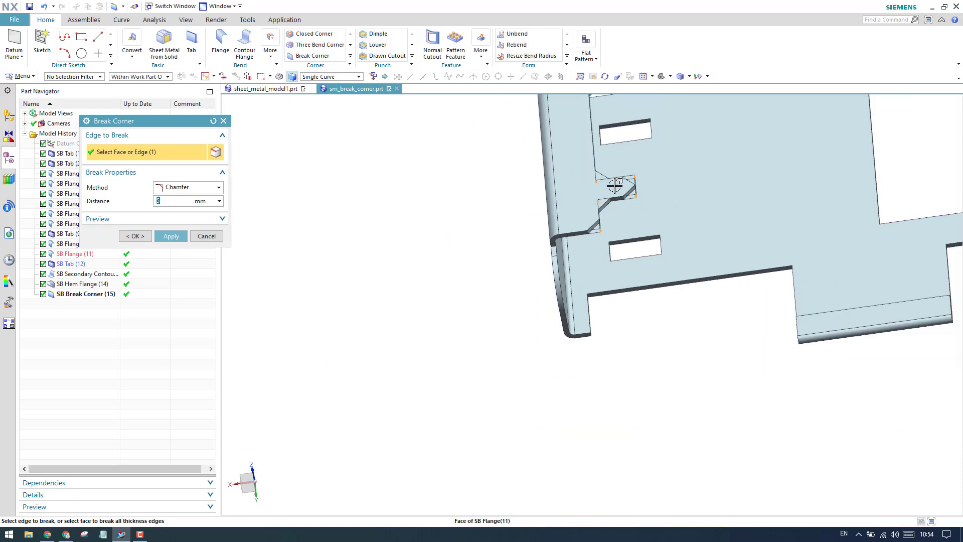
{"action": "scroll", "coordinate": [615, 186], "scroll_direction": "down", "scroll_amount": 1}
{"action": "scroll", "coordinate": [594, 132], "scroll_direction": "up", "scroll_amount": 4}
{"action": "scroll", "coordinate": [570, 148], "scroll_direction": "down", "scroll_amount": 1}
- Check the 5 mm tab chamfers from the side and accept the corner break
{"action": "middle_click_drag", "start_coordinate": [569, 148], "coordinate": [622, 142]}
{"action": "scroll", "coordinate": [517, 201], "scroll_direction": "down", "scroll_amount": 2}
{"action": "scroll", "coordinate": [495, 208], "scroll_direction": "up", "scroll_amount": 5}
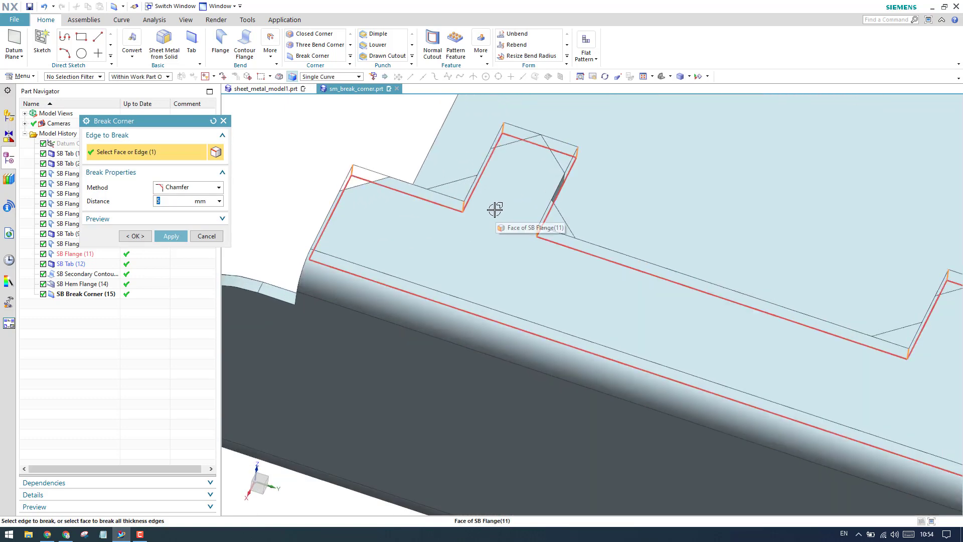
{"action": "scroll", "coordinate": [491, 211], "scroll_direction": "down", "scroll_amount": 2}
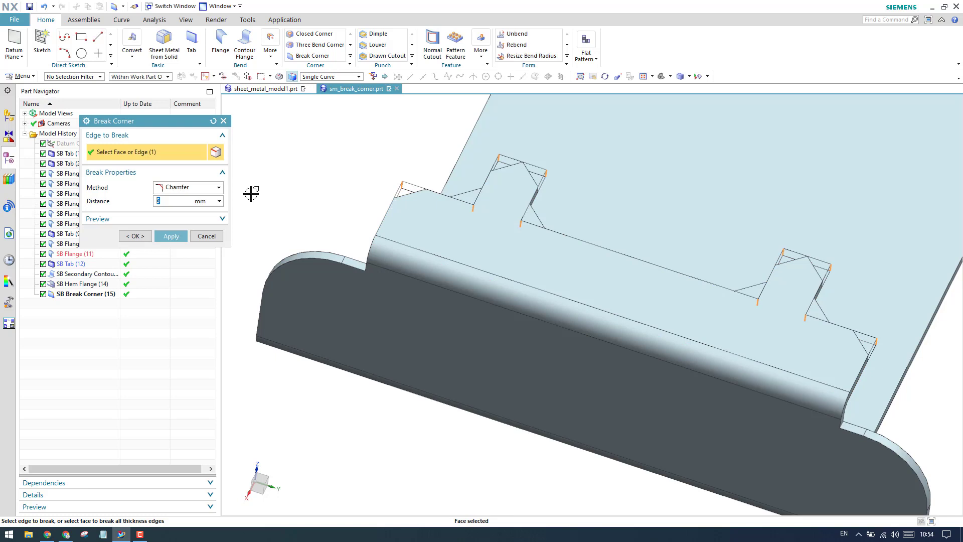
{"action": "left_click", "coordinate": [135, 236]}
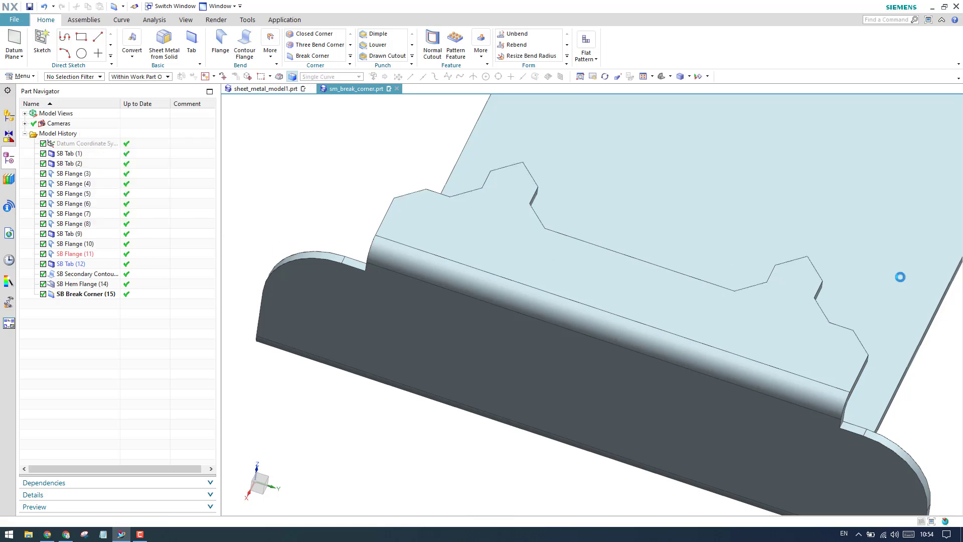